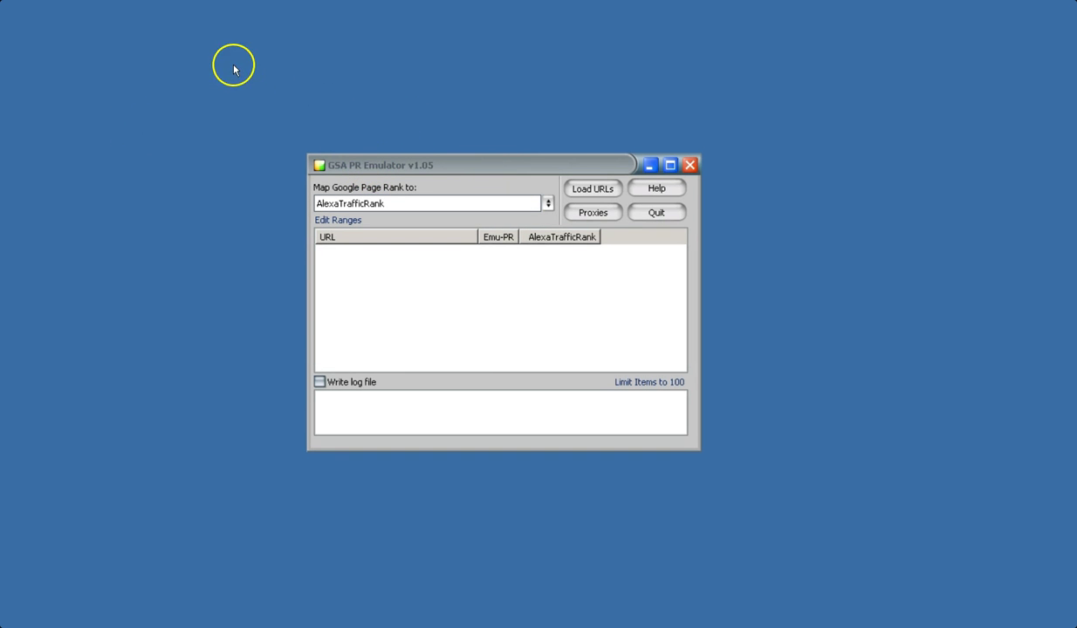
Review the metrics that Google Page Rank can be mapped to, keeping AlexaTrafficRank selected
click(419, 204)
key(Down)
key(Down)
key(Down)
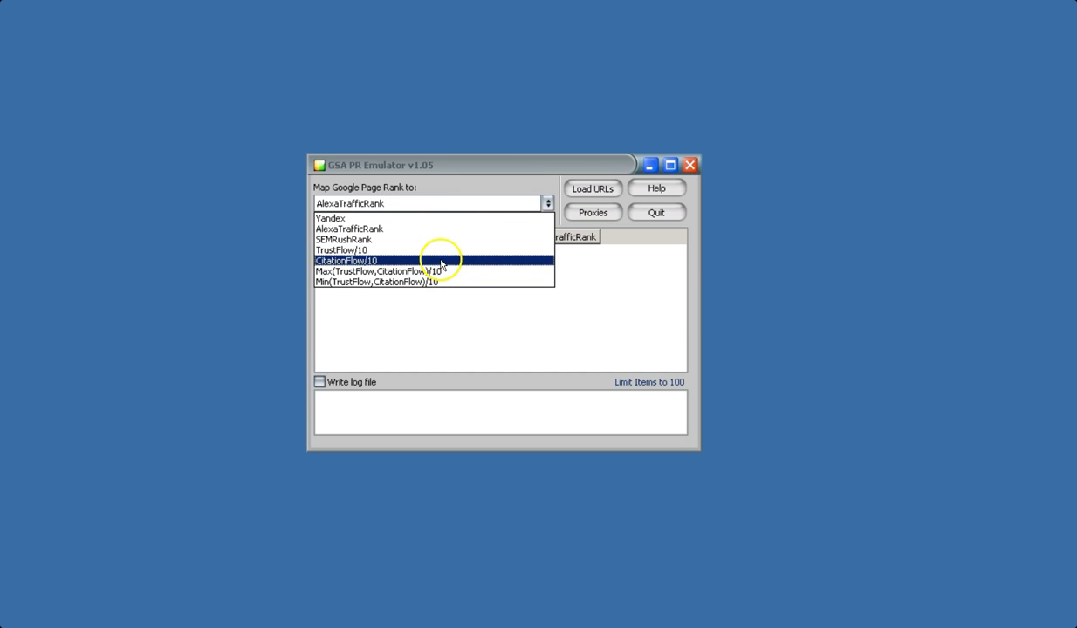
click(445, 185)
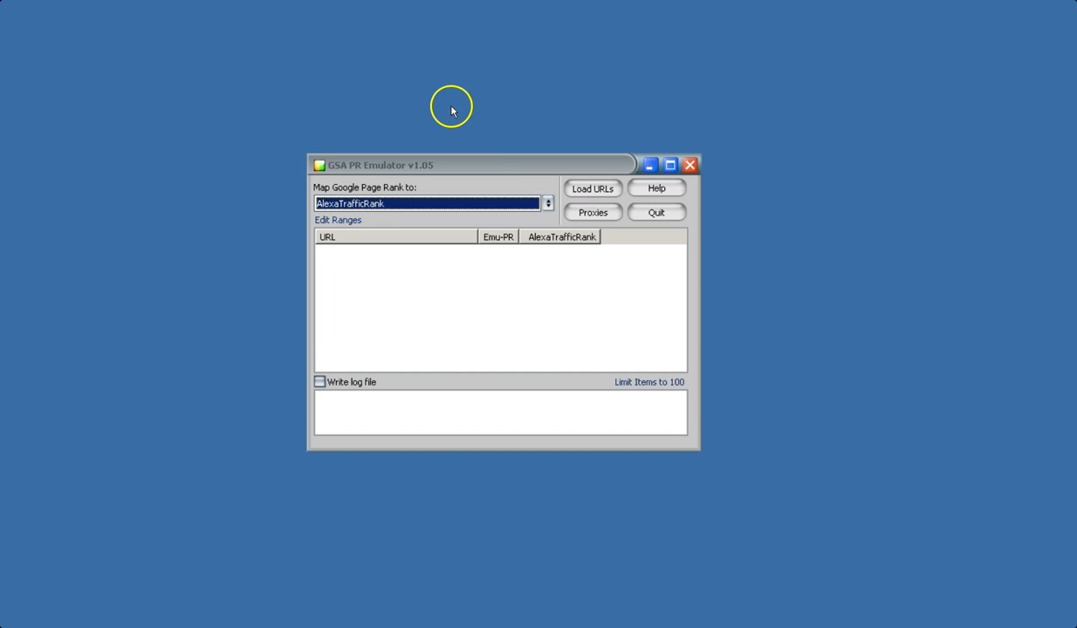
key(Tab)
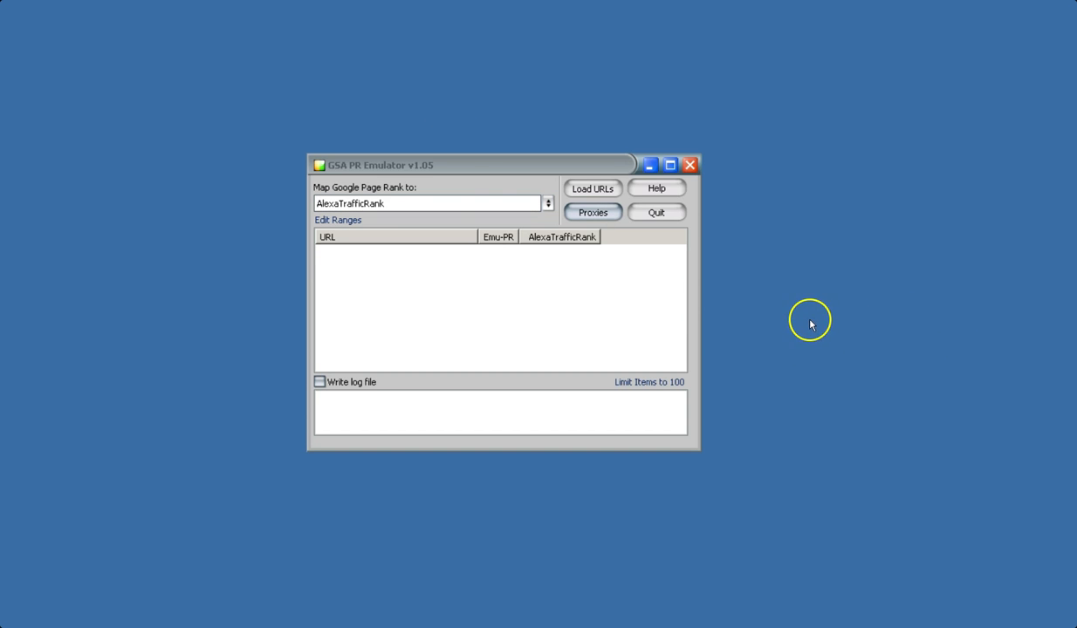
drag(469, 168, 377, 168)
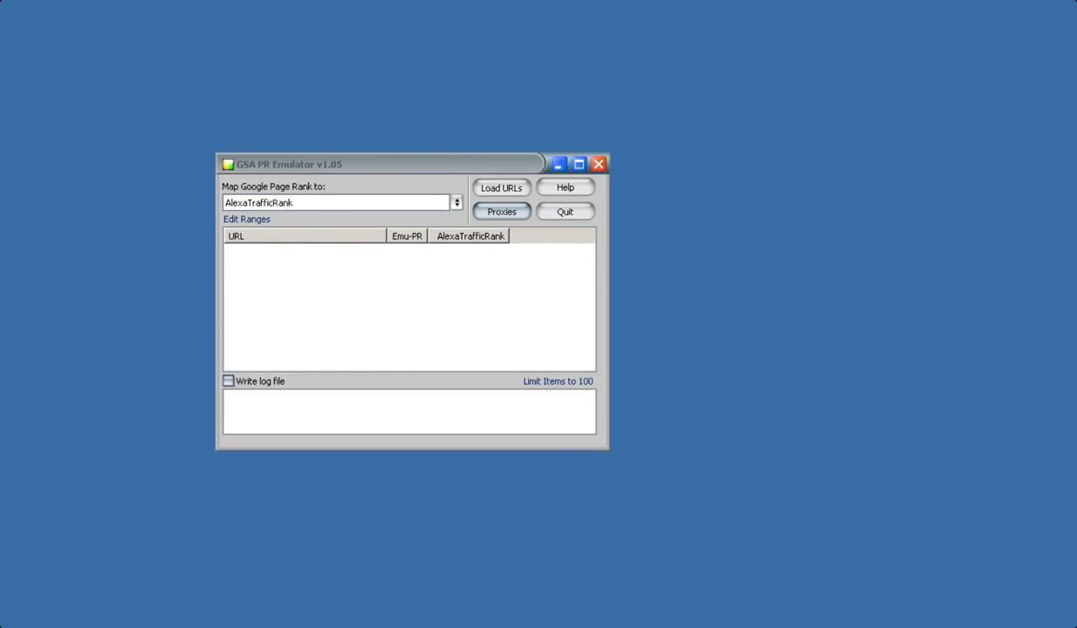
drag(375, 162, 273, 93)
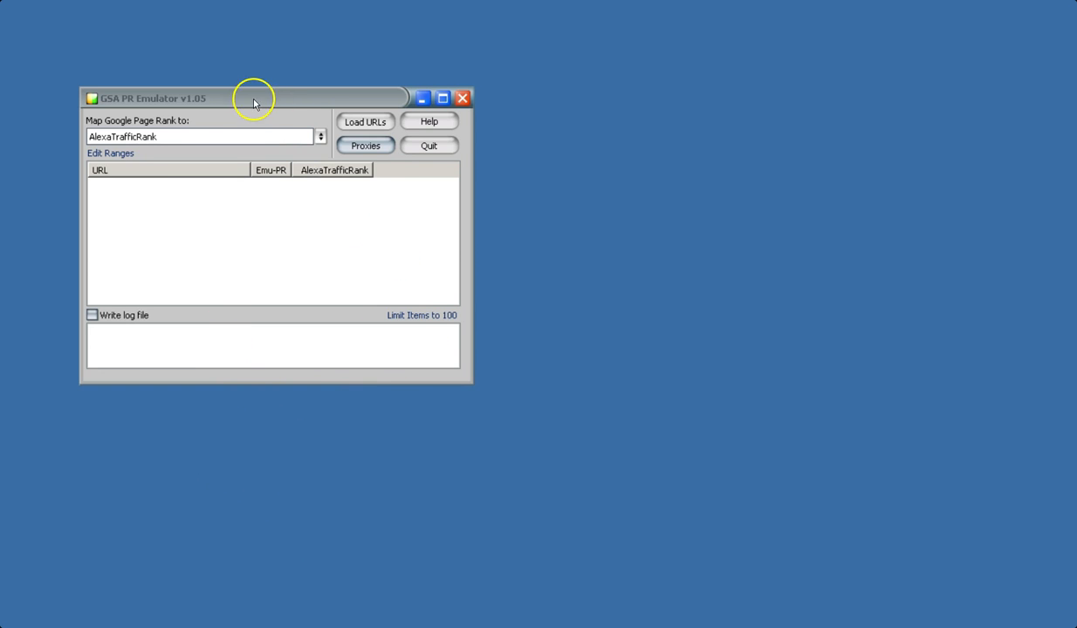
drag(252, 103, 310, 115)
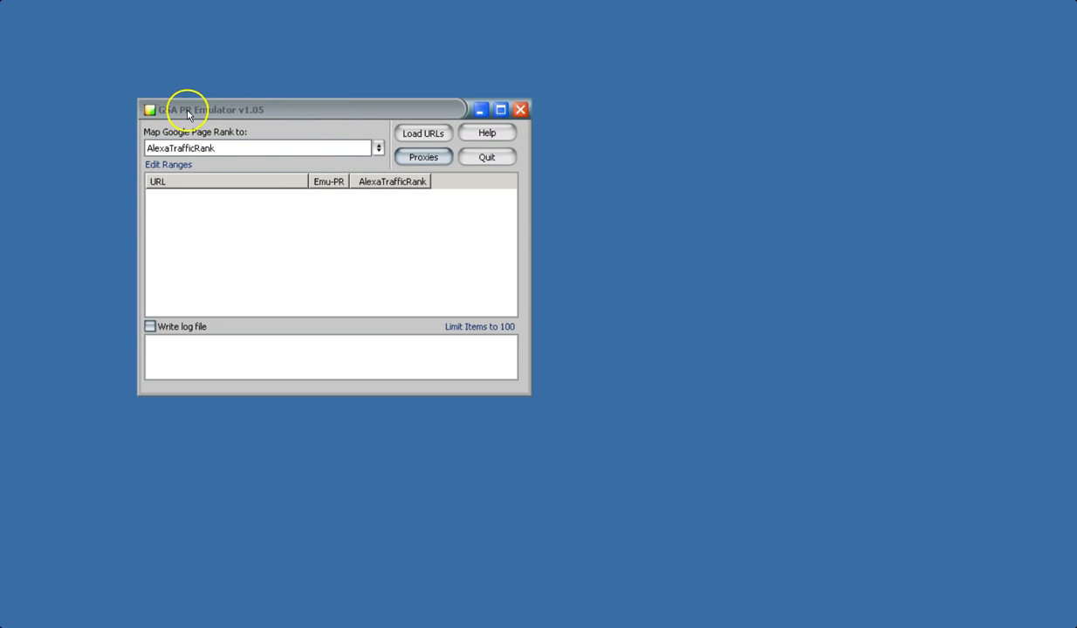
drag(187, 120, 269, 150)
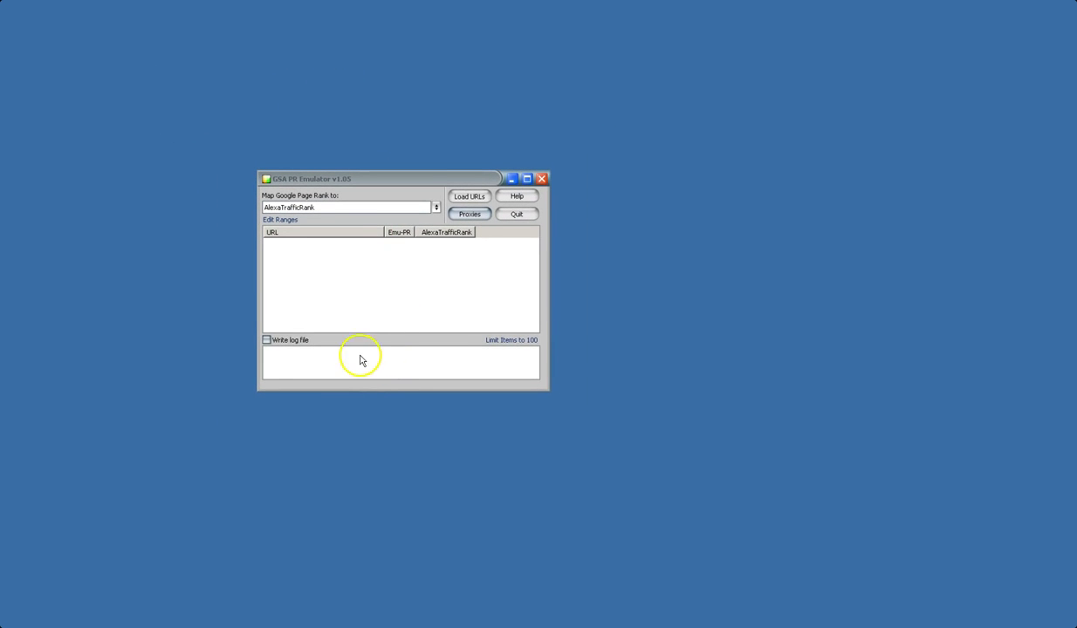
Switch to GSA Search Engine Ranker and arrange its window beside the GSA PR Emulator window
click(348, 617)
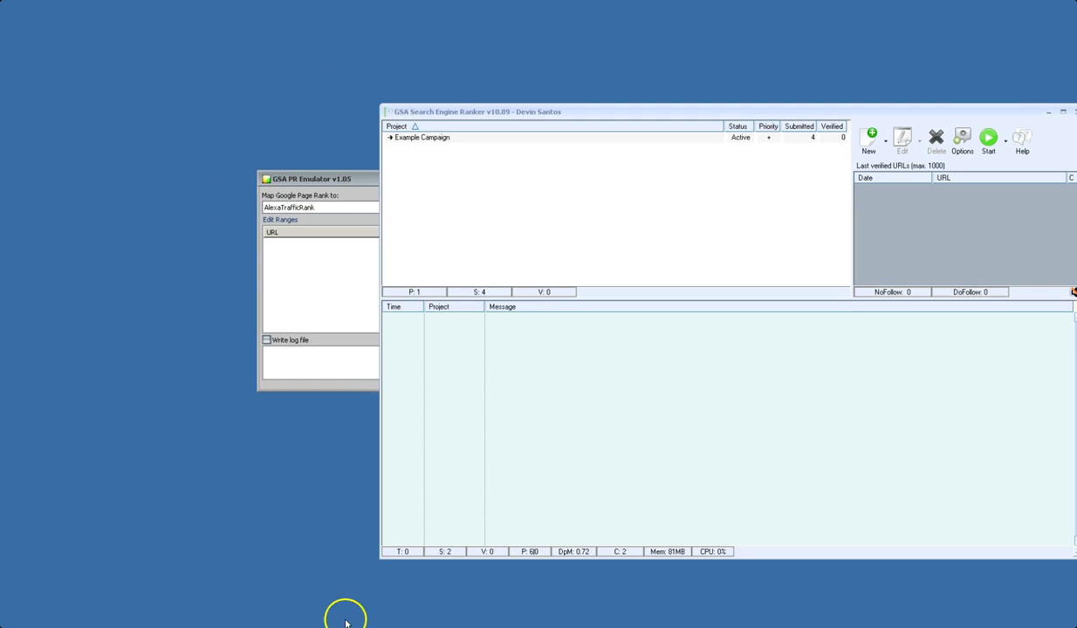
click(347, 186)
drag(308, 185, 146, 186)
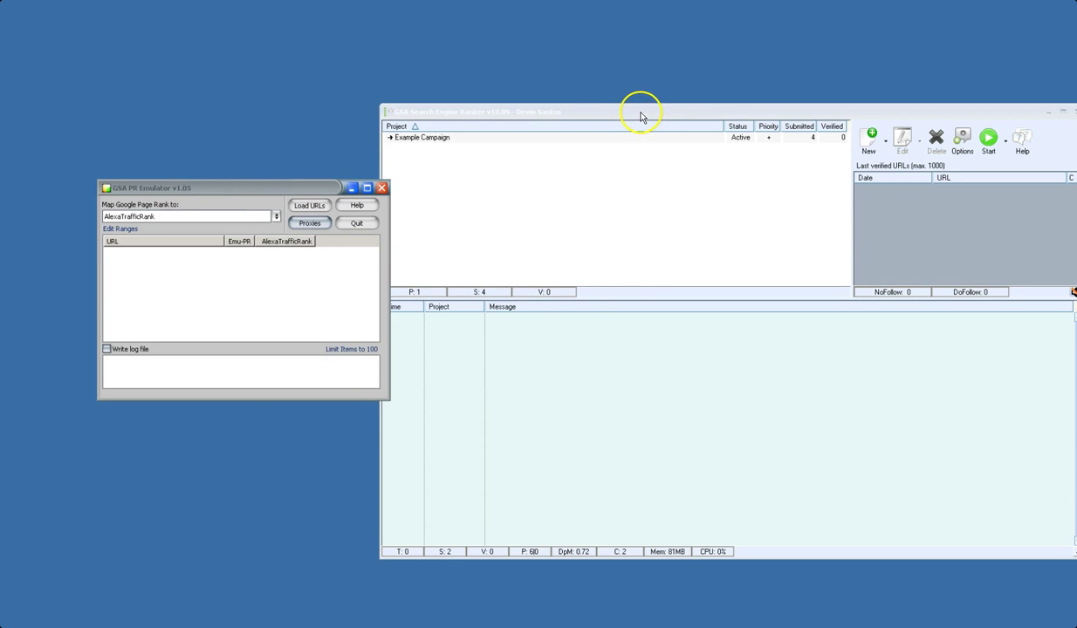
drag(640, 116, 527, 119)
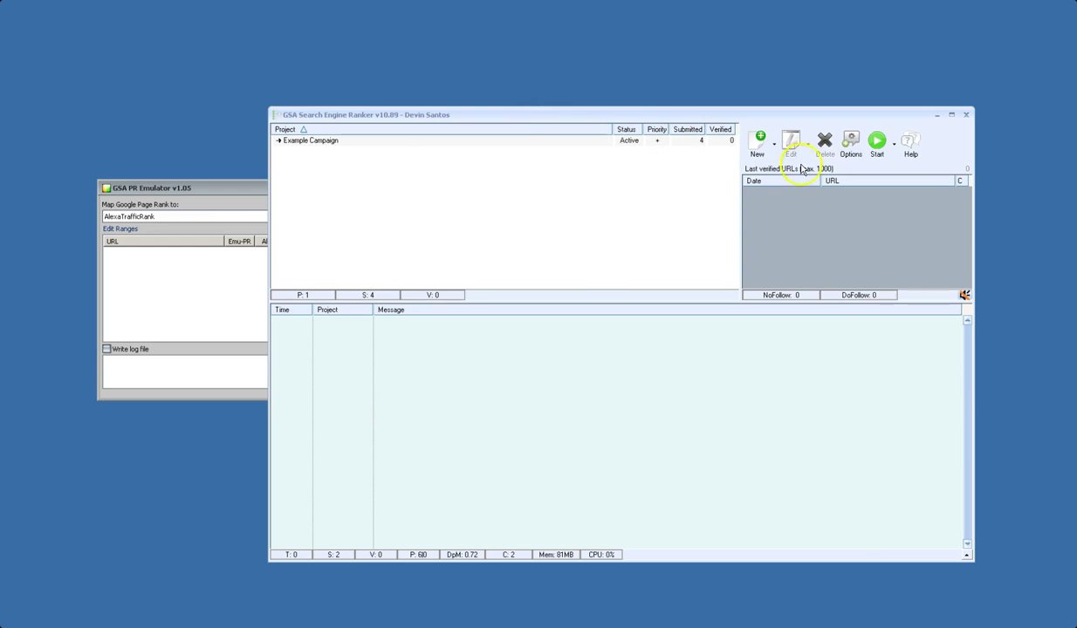
Examine the advanced and submission settings in the Search Engine Ranker options, including Yandex TIC and proxy use for PR checking
click(850, 147)
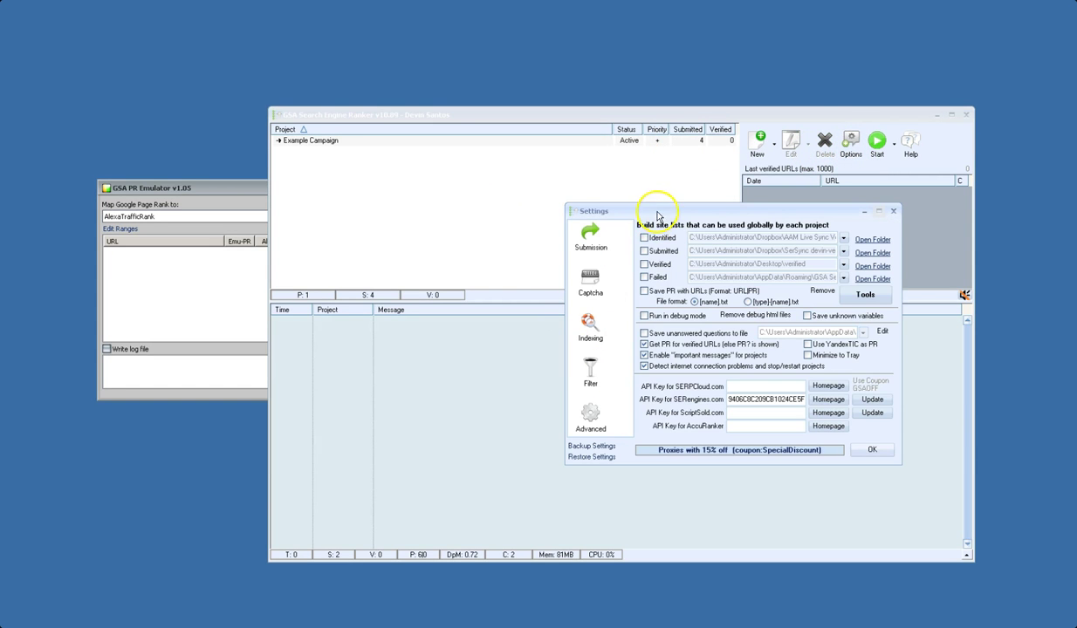
drag(657, 215, 530, 187)
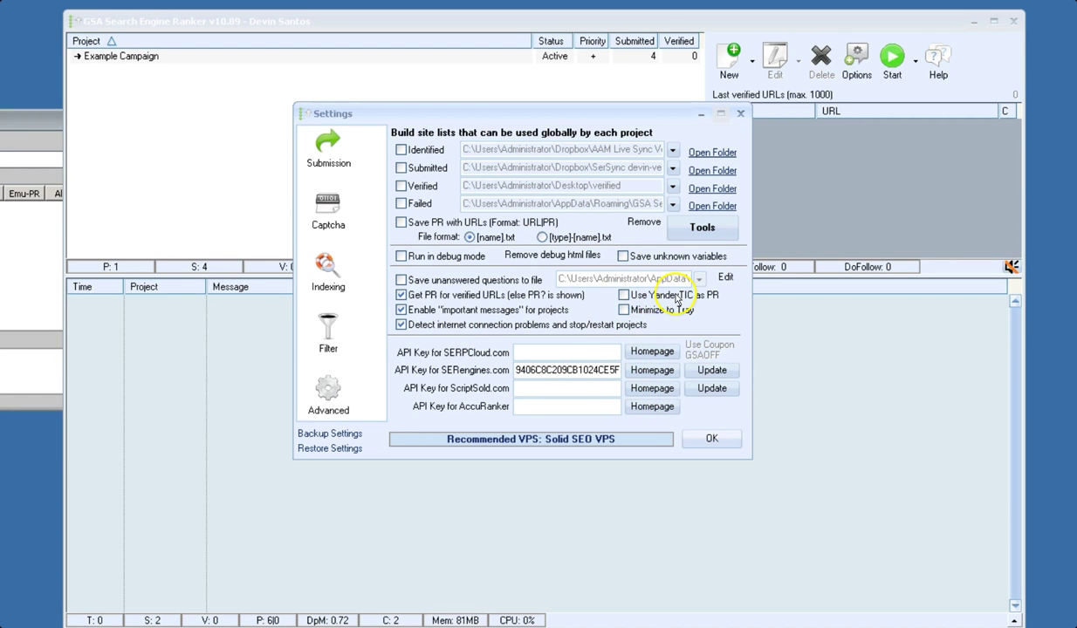
click(328, 146)
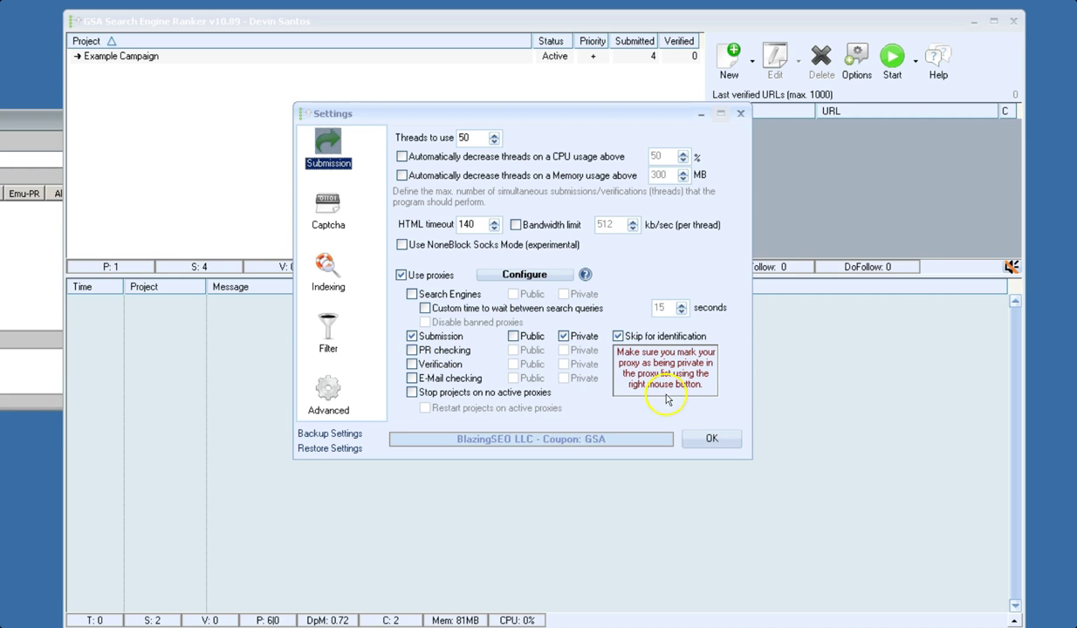
click(704, 436)
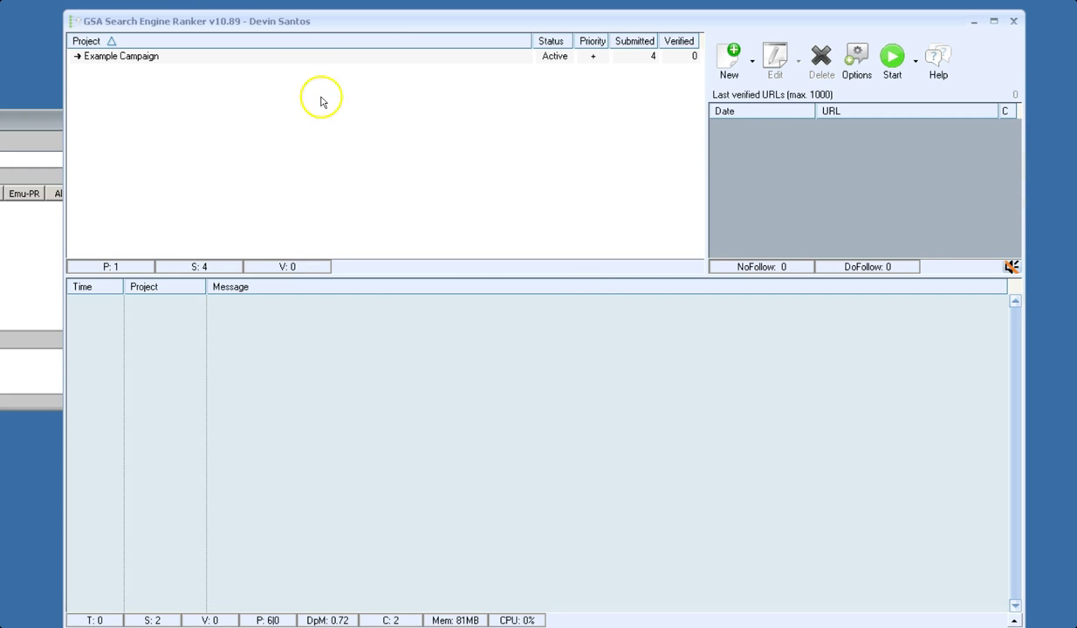
Open the Example Campaign project for editing and show the Filter URLs section of its options
click(290, 57)
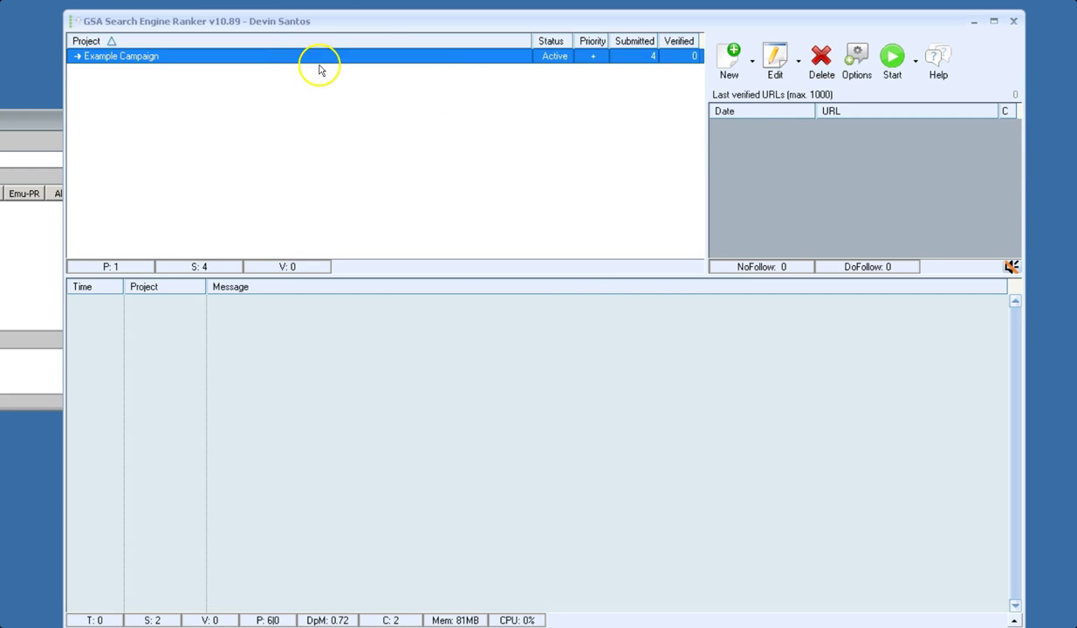
click(774, 62)
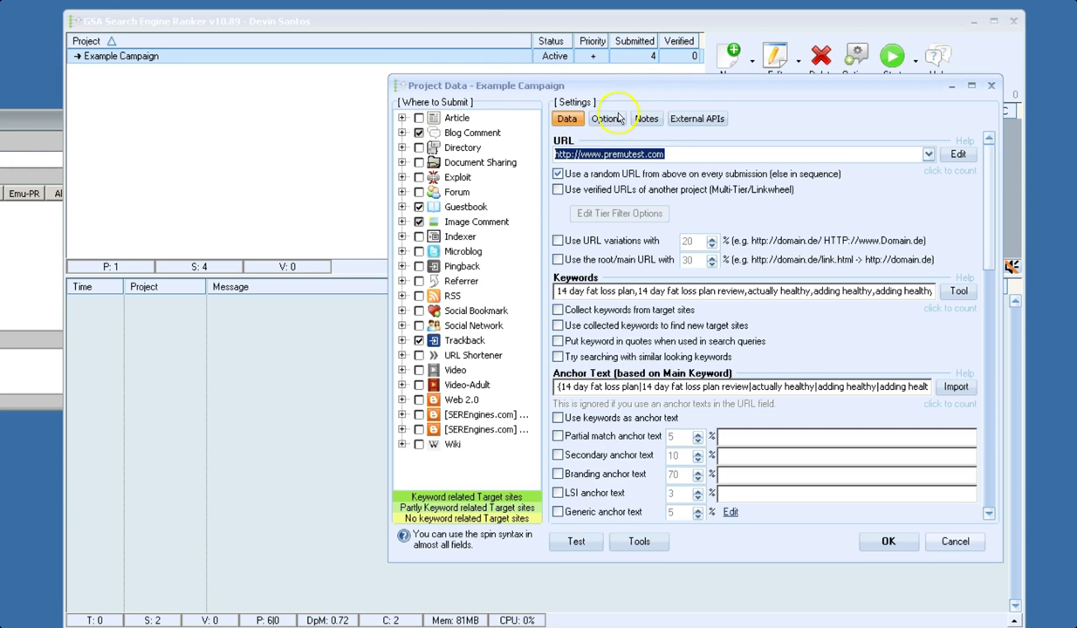
click(611, 119)
drag(988, 225, 989, 473)
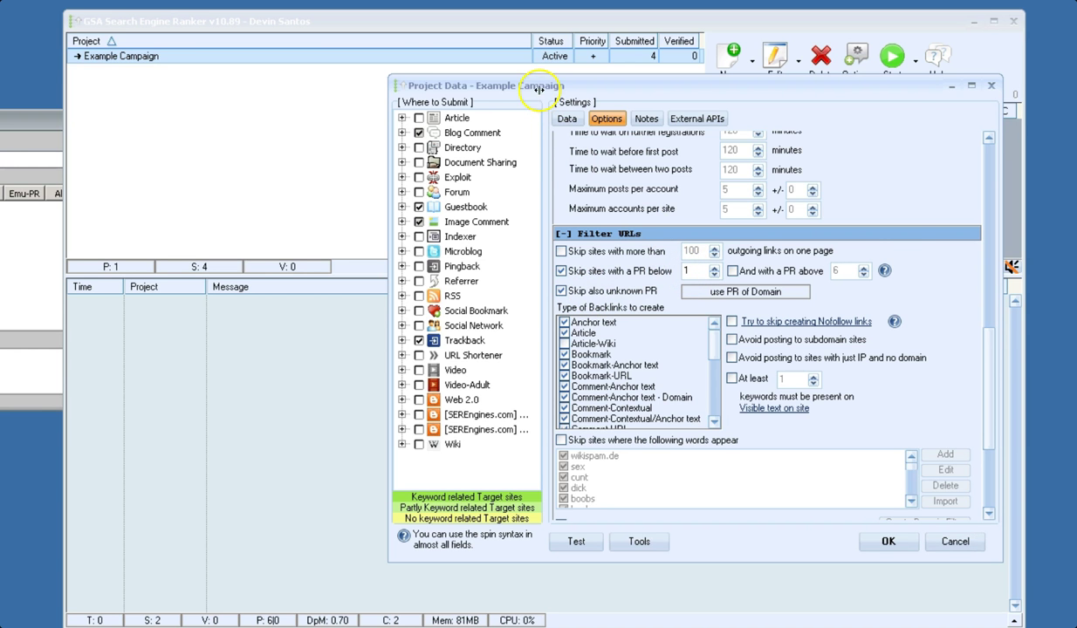
drag(539, 90, 421, 70)
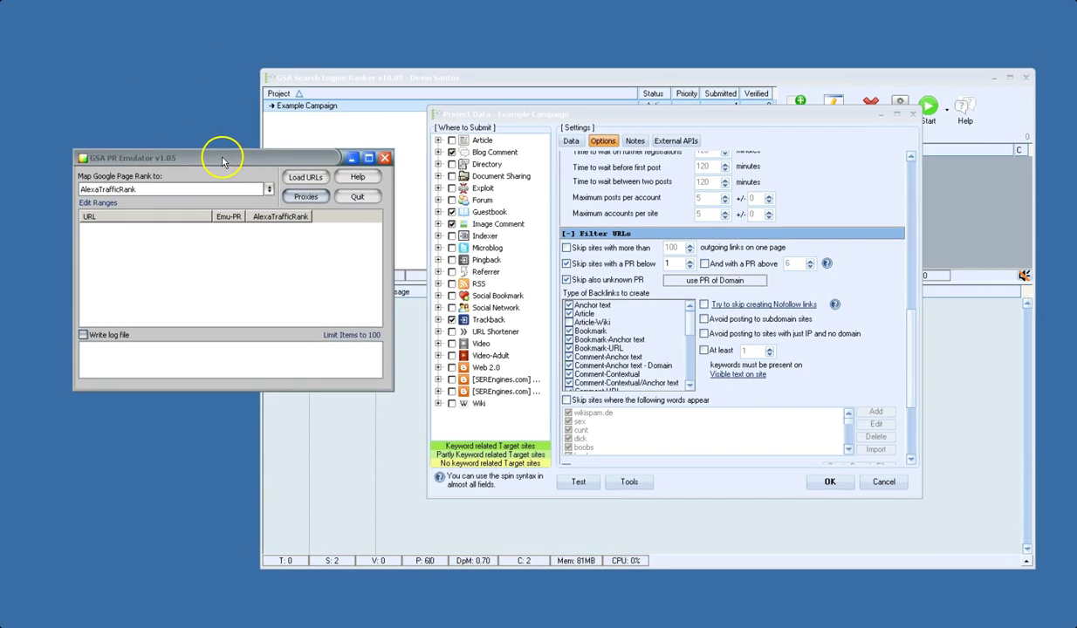
Try mapping Google Page Rank to TrustFlow/10 and to Yandex in GSA PR Emulator
drag(15, 109, 83, 171)
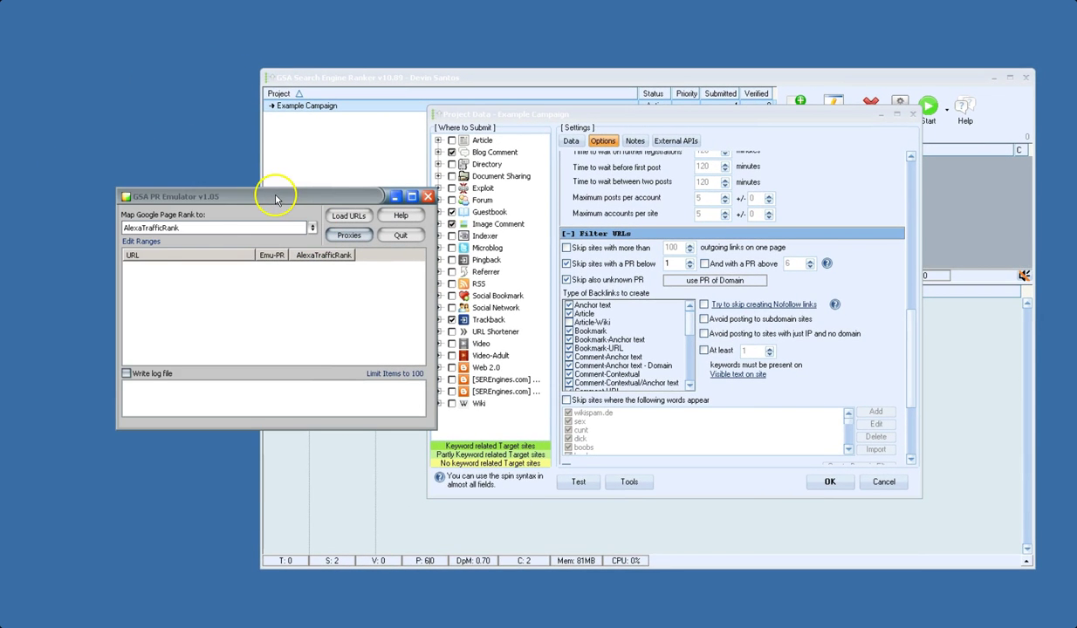
click(235, 228)
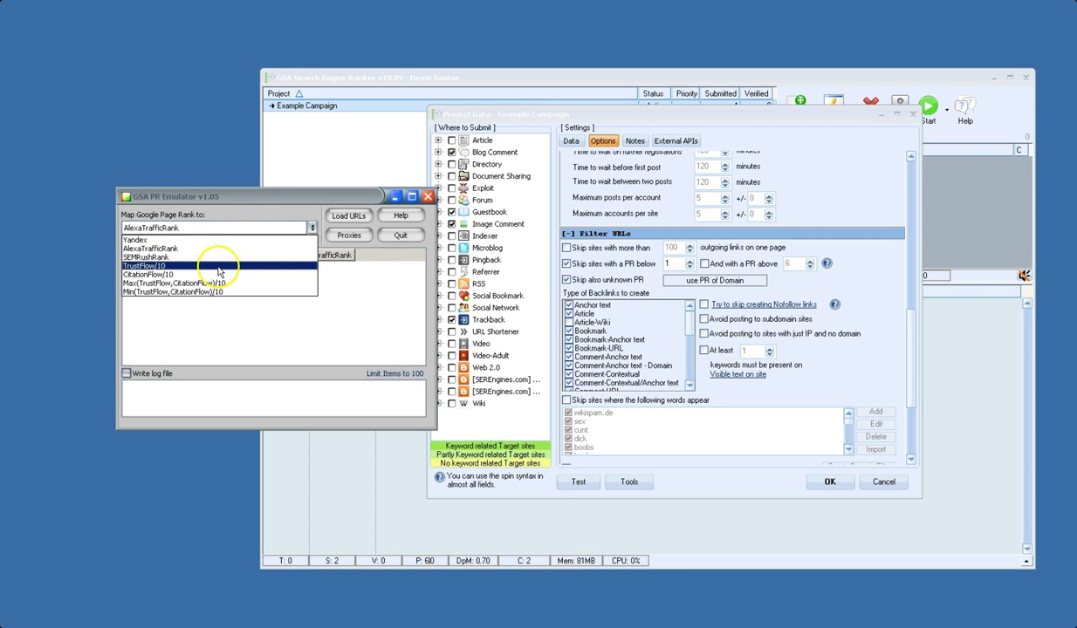
click(218, 266)
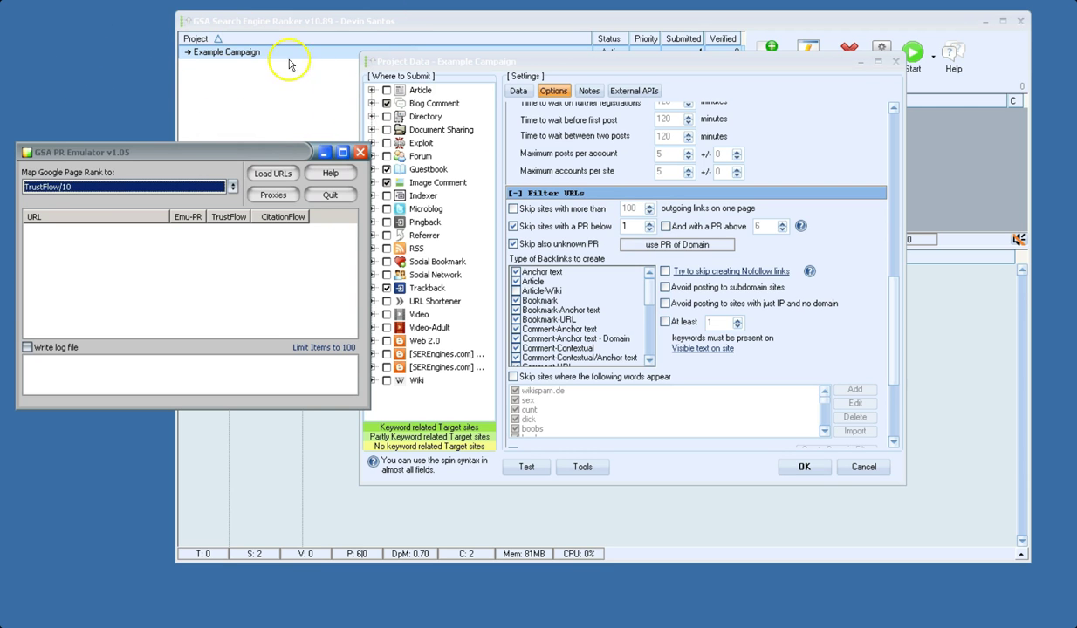
click(117, 187)
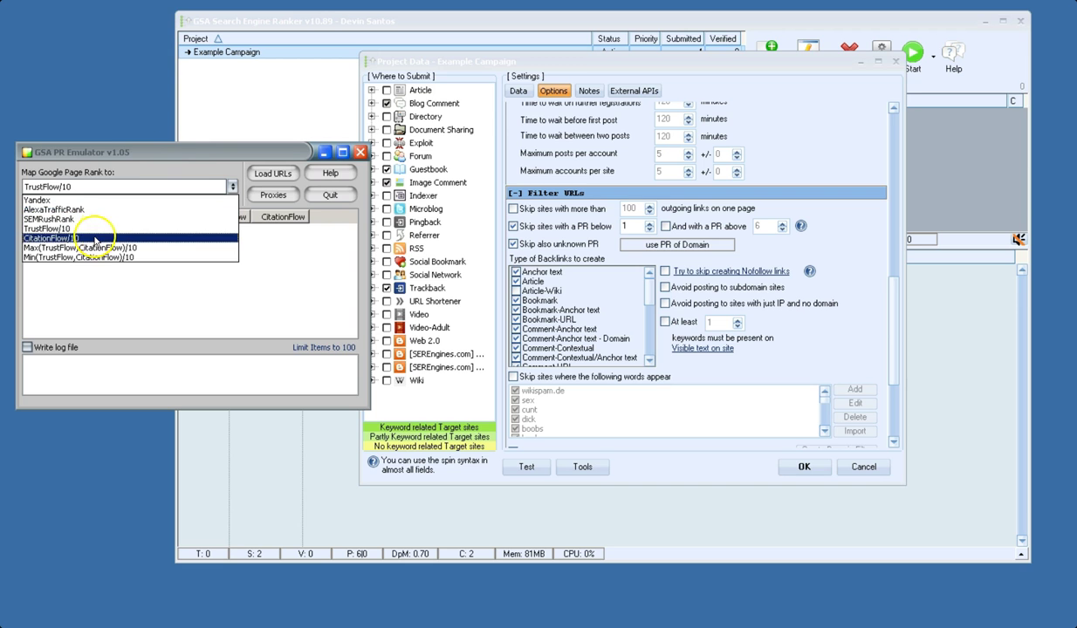
click(77, 200)
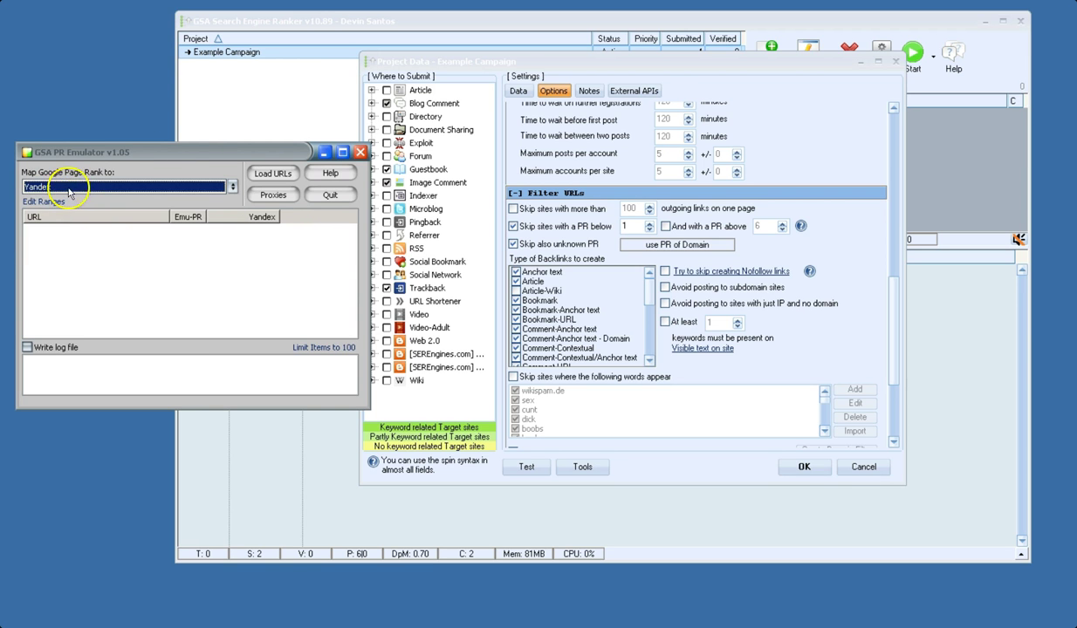
Map Google Page Rank to AlexaTrafficRank in the PR Emulator
mouse_move(98, 150)
mouse_down()
mouse_move(116, 137)
mouse_move(92, 144)
mouse_up()
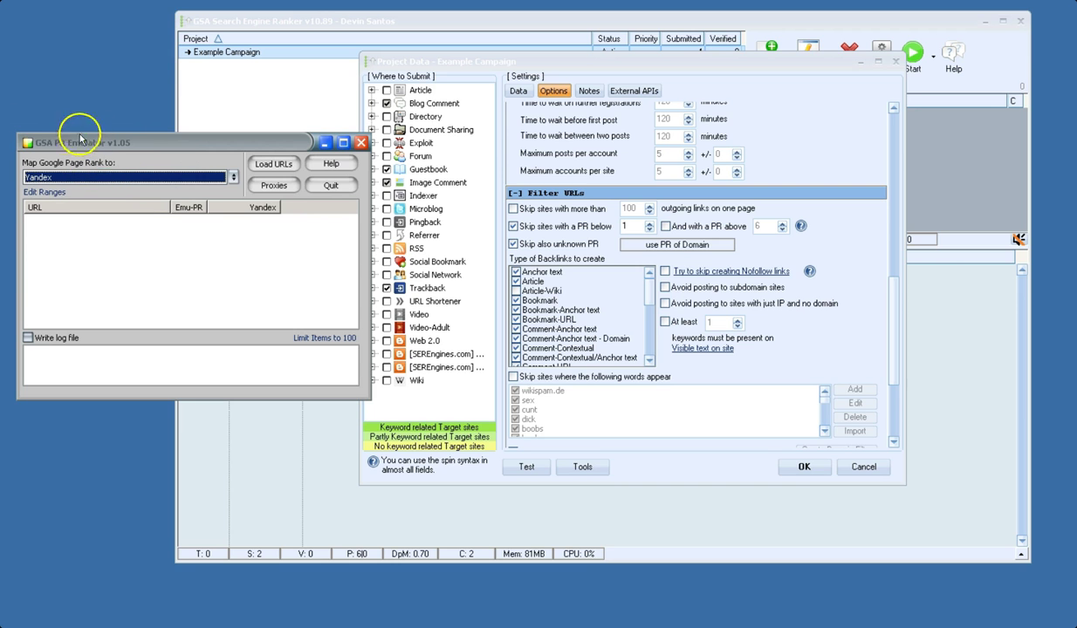
click(107, 178)
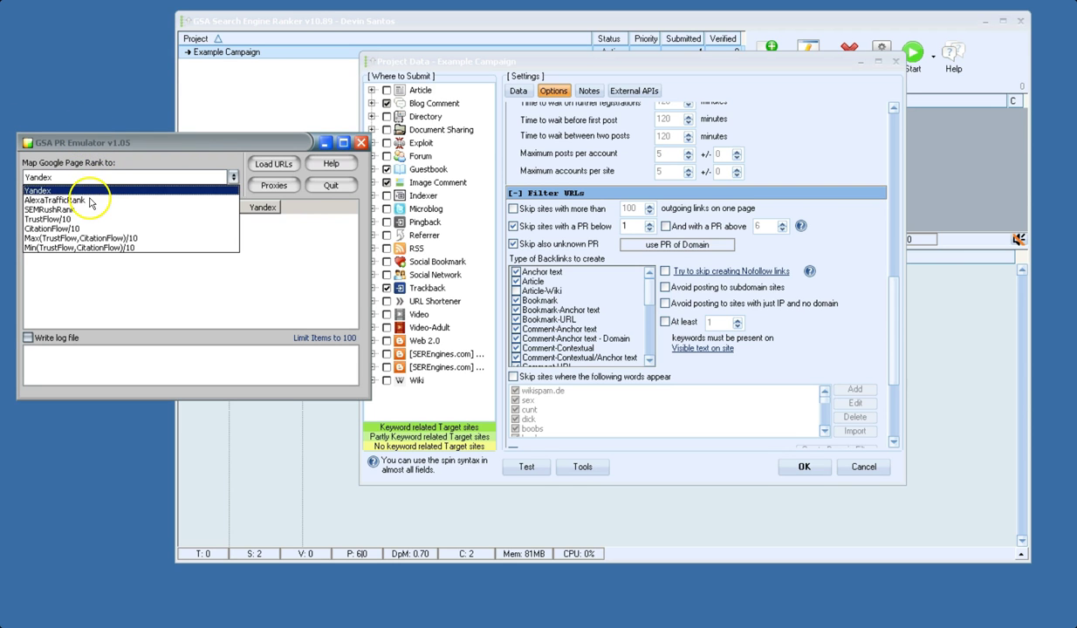
click(90, 201)
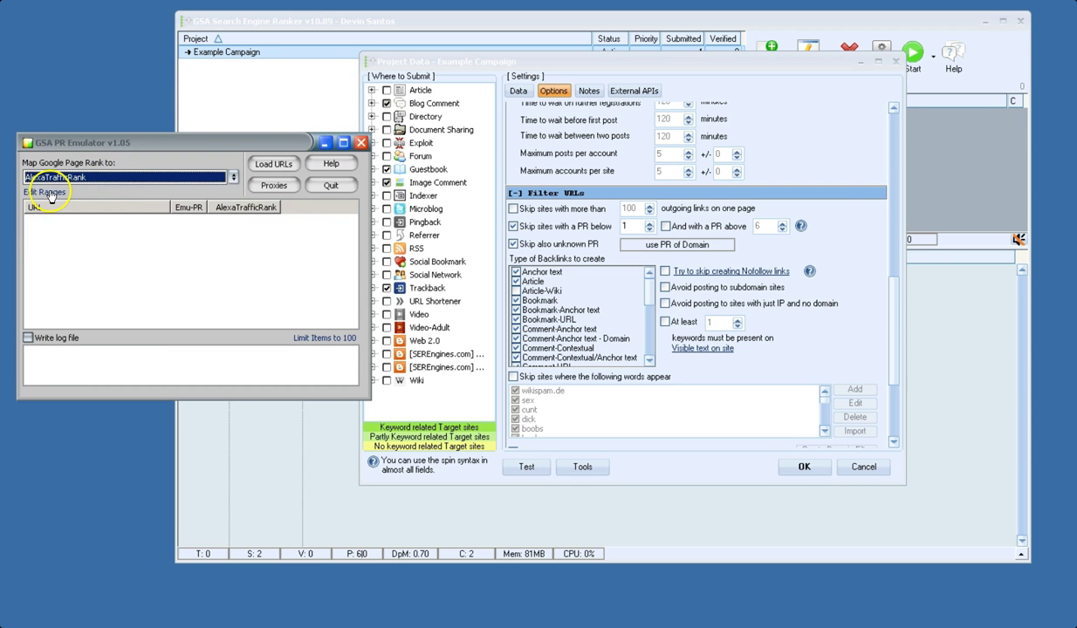
Examine the AlexaTrafficRank range values for each PR level and compare them with the project's PR filter
click(50, 193)
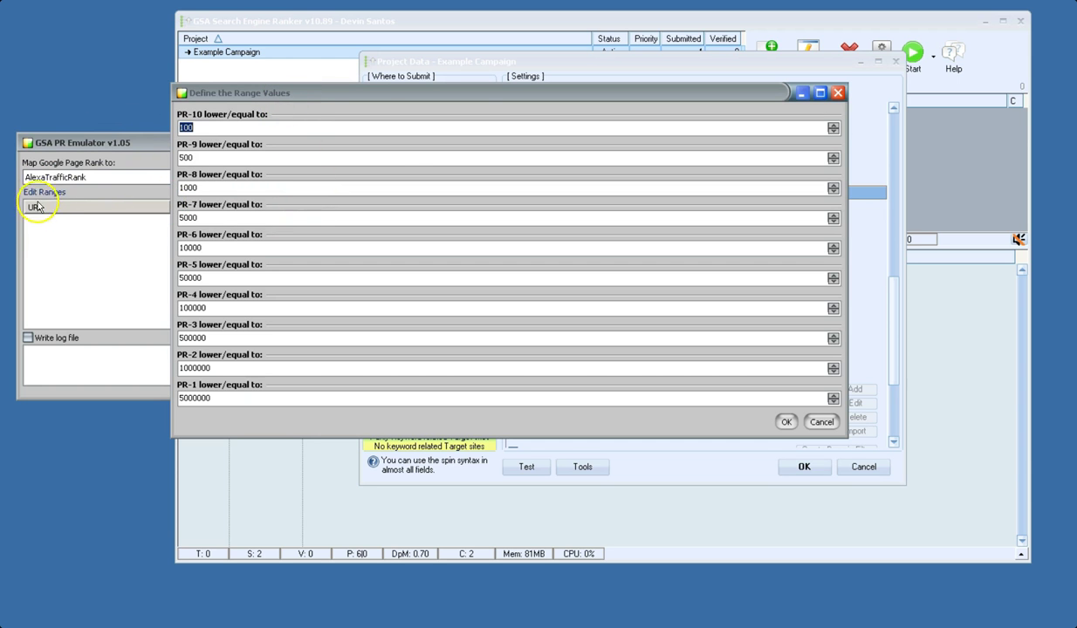
click(833, 96)
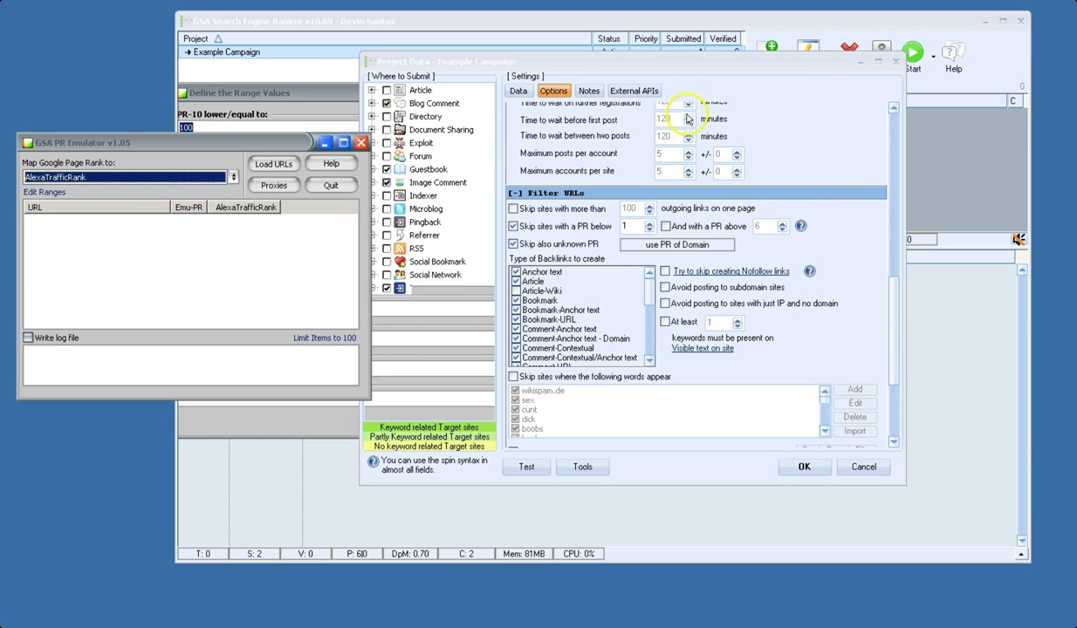
click(44, 193)
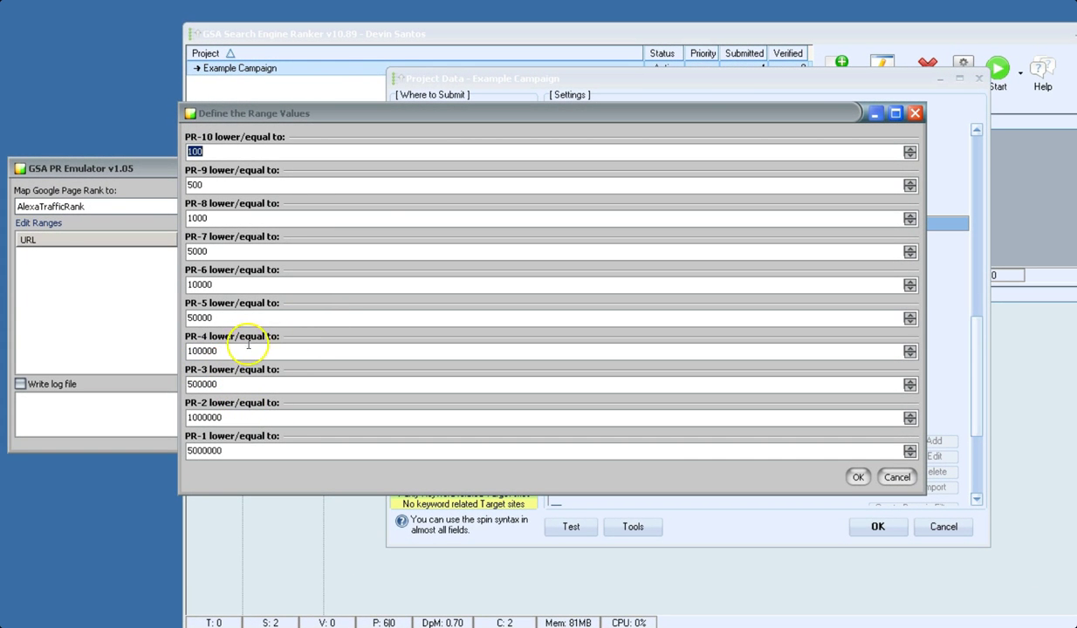
drag(433, 111, 101, 123)
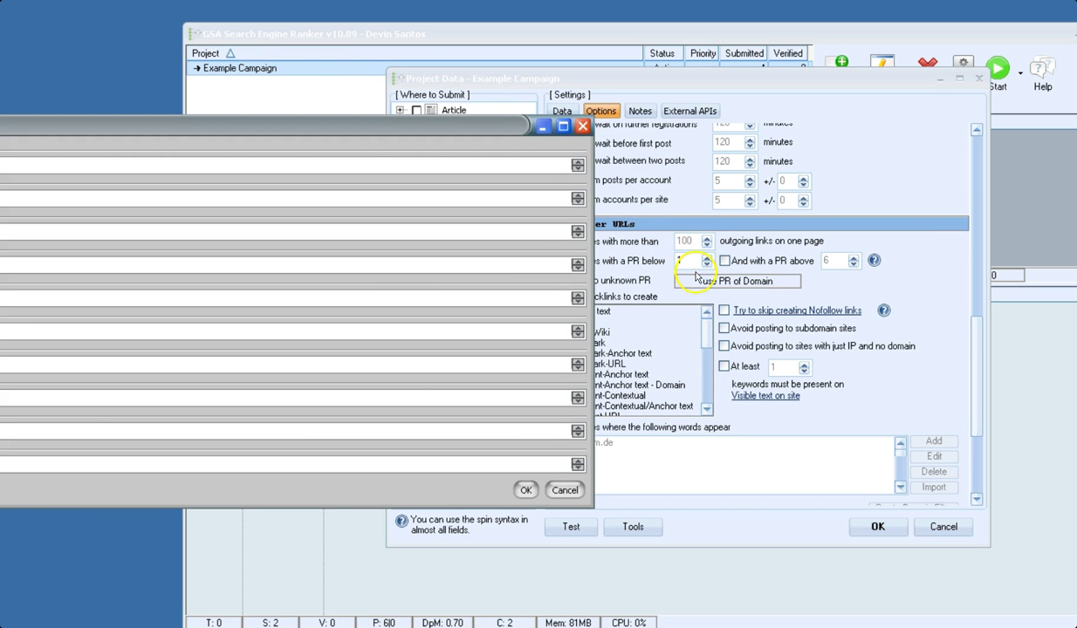
click(628, 261)
click(72, 272)
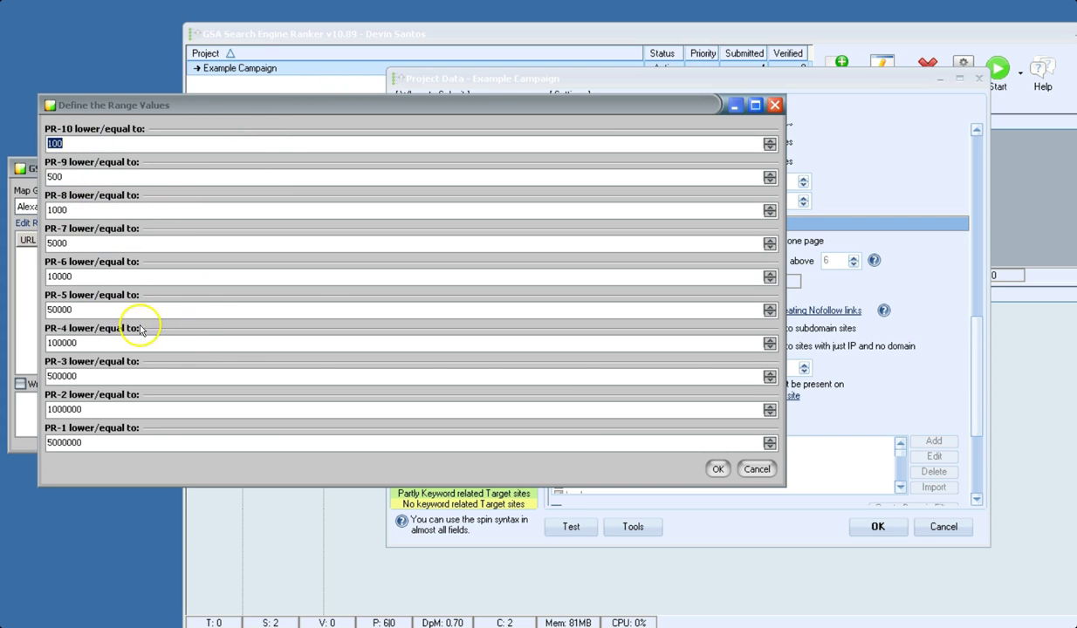
click(717, 470)
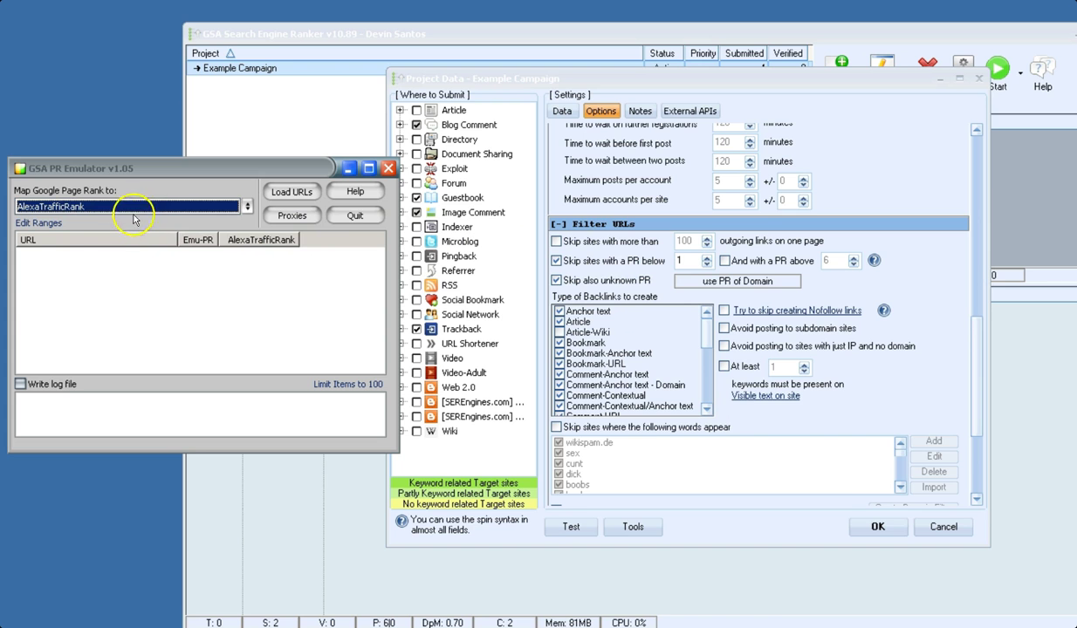
Accept the Example Campaign project settings and open the proxy list of GSA PR Emulator
click(875, 528)
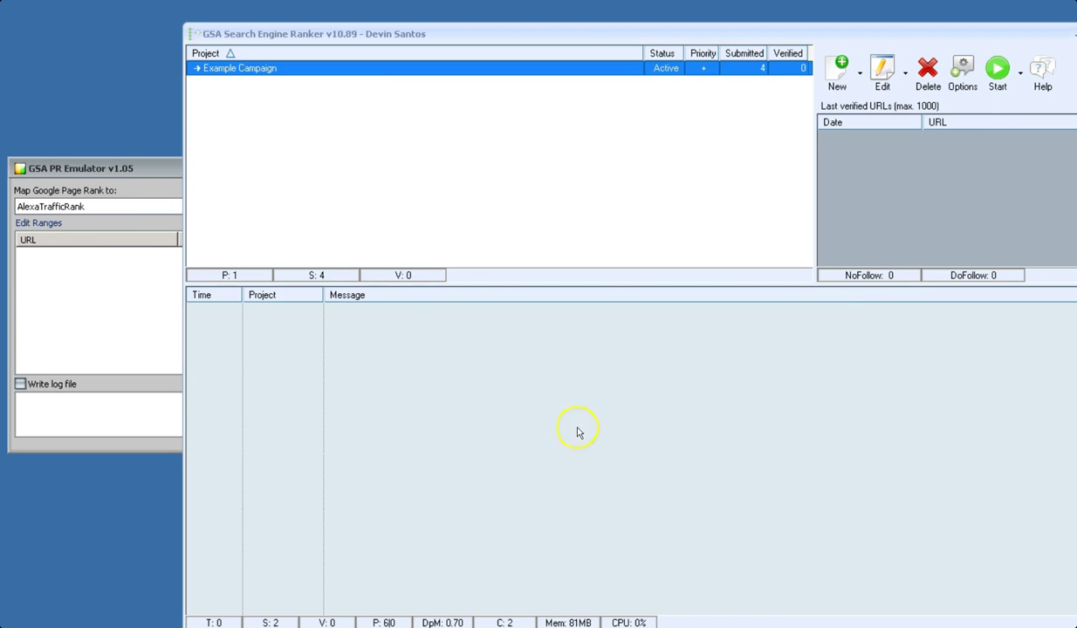
click(131, 168)
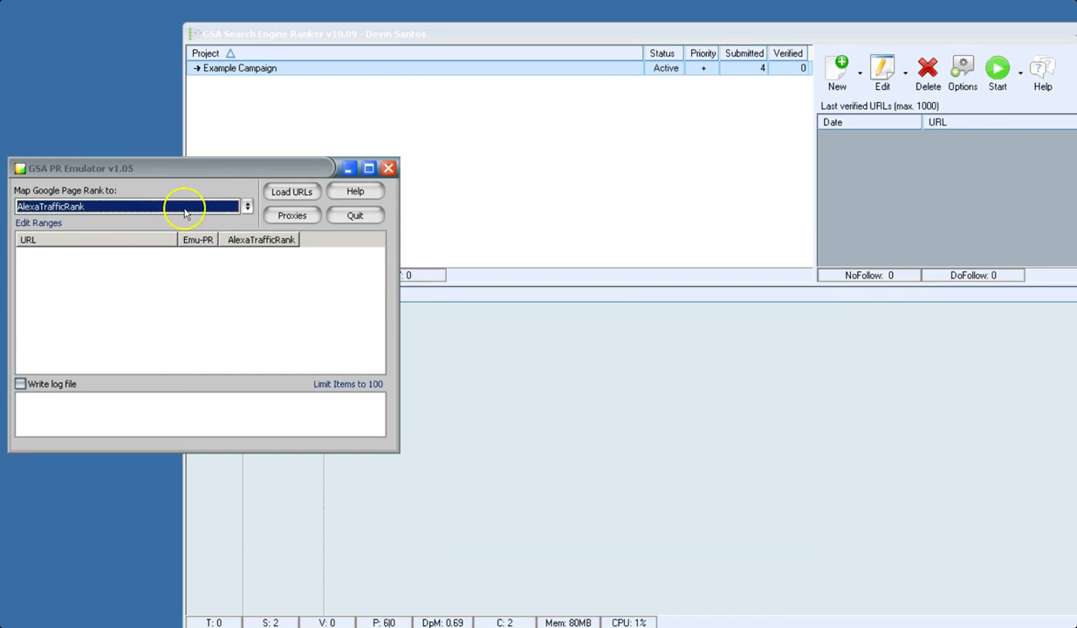
click(292, 219)
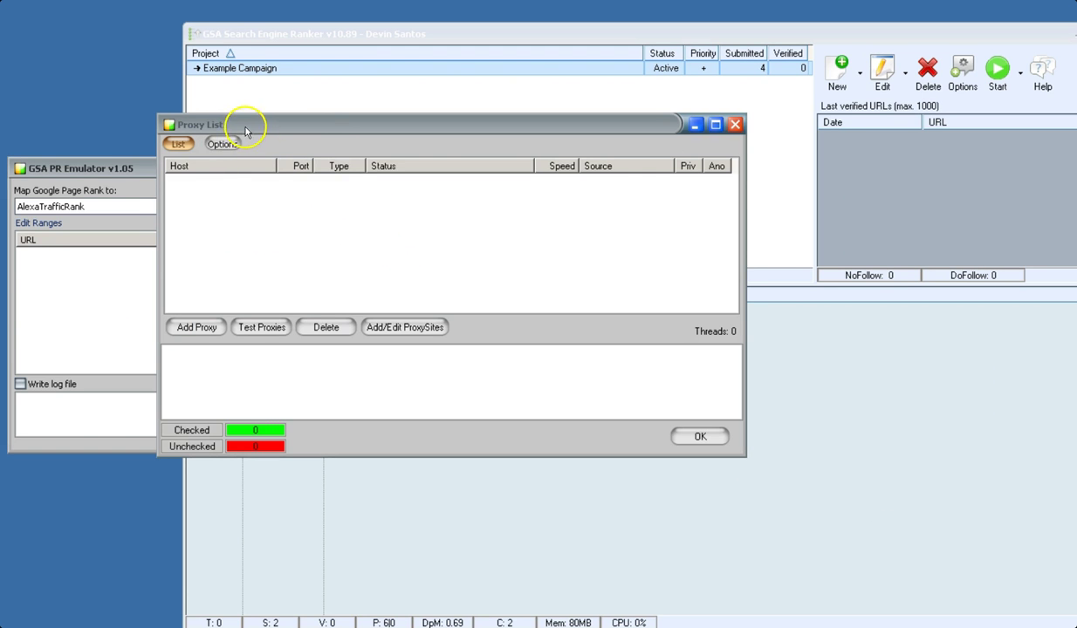
Close the empty proxy list and move the PR Emulator window clear of the desktop's edge
drag(246, 131, 208, 141)
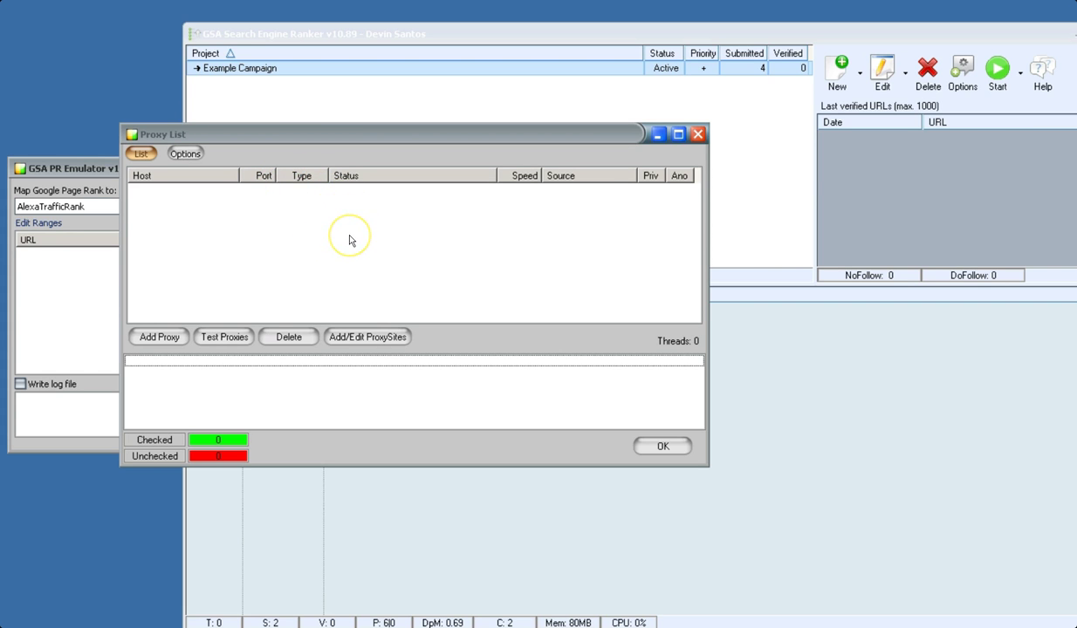
key(Escape)
click(312, 387)
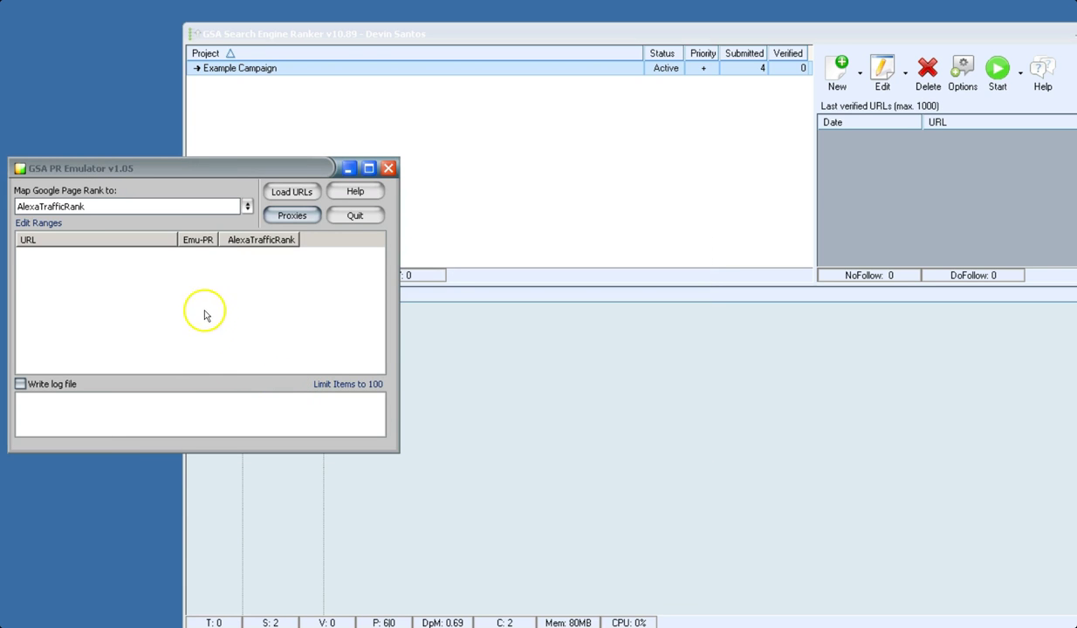
drag(279, 176, 262, 110)
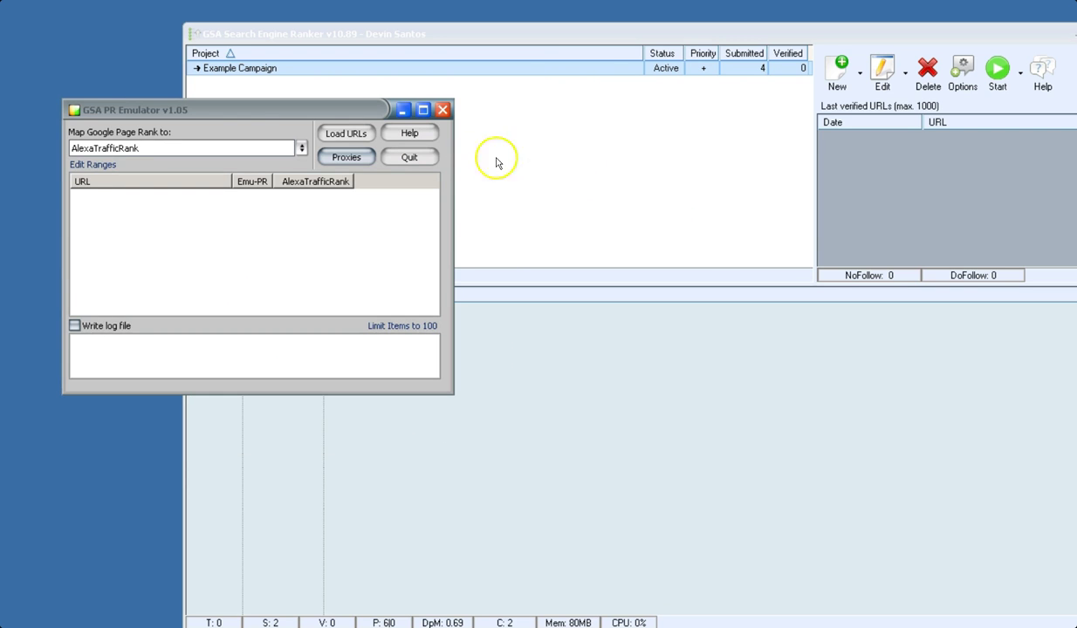
Review the PR filter in the Example Campaign project options of GSA Search Engine Ranker and accept the settings
click(529, 68)
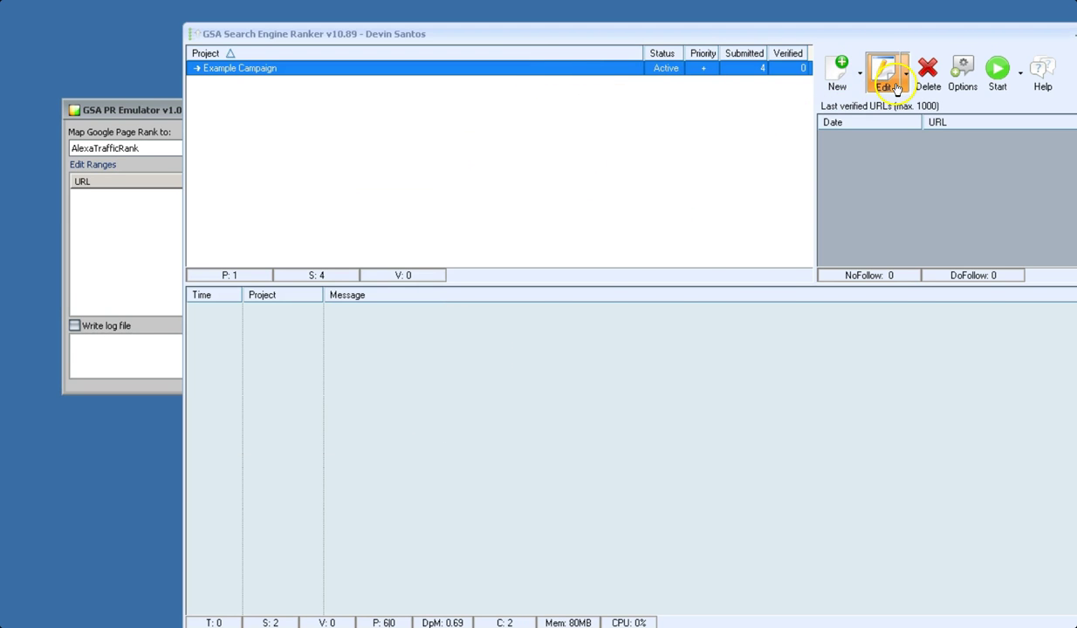
click(639, 112)
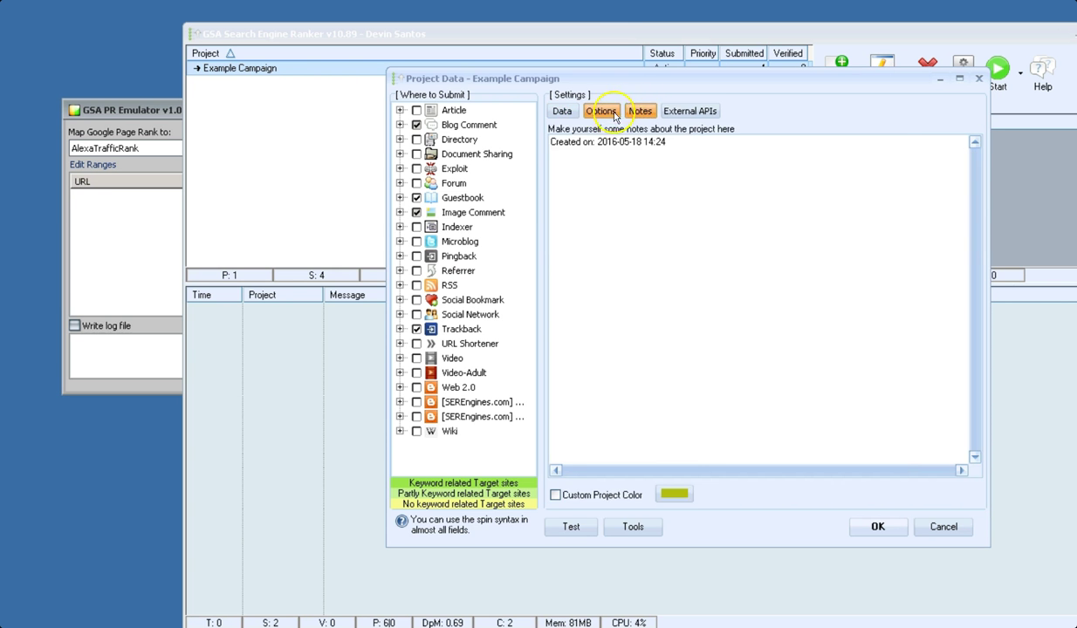
click(601, 111)
drag(978, 206, 995, 418)
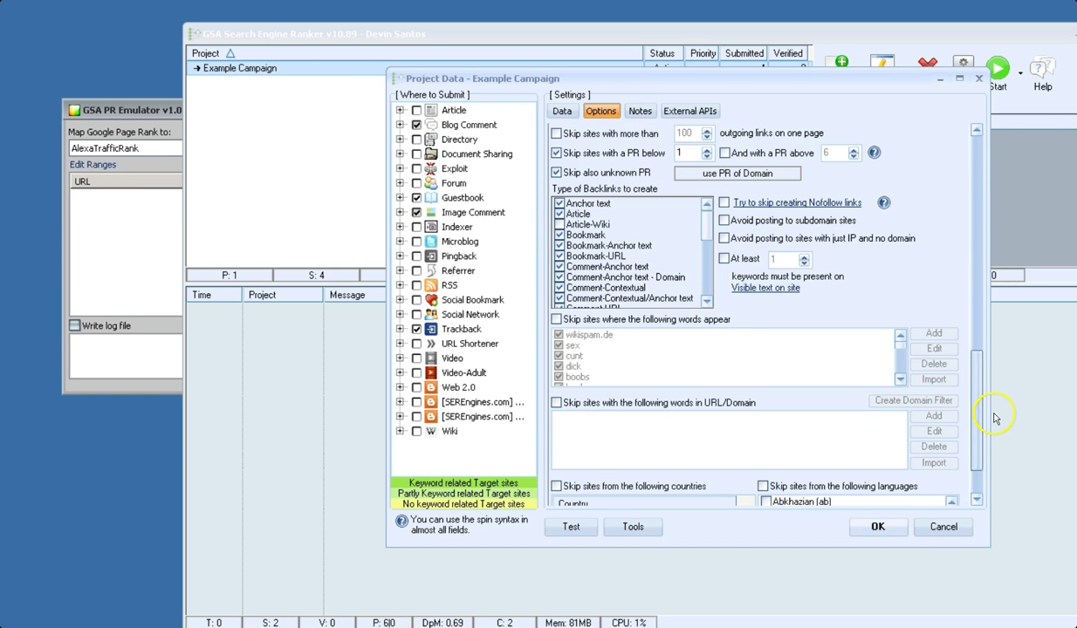
scroll(707, 259, up, 2)
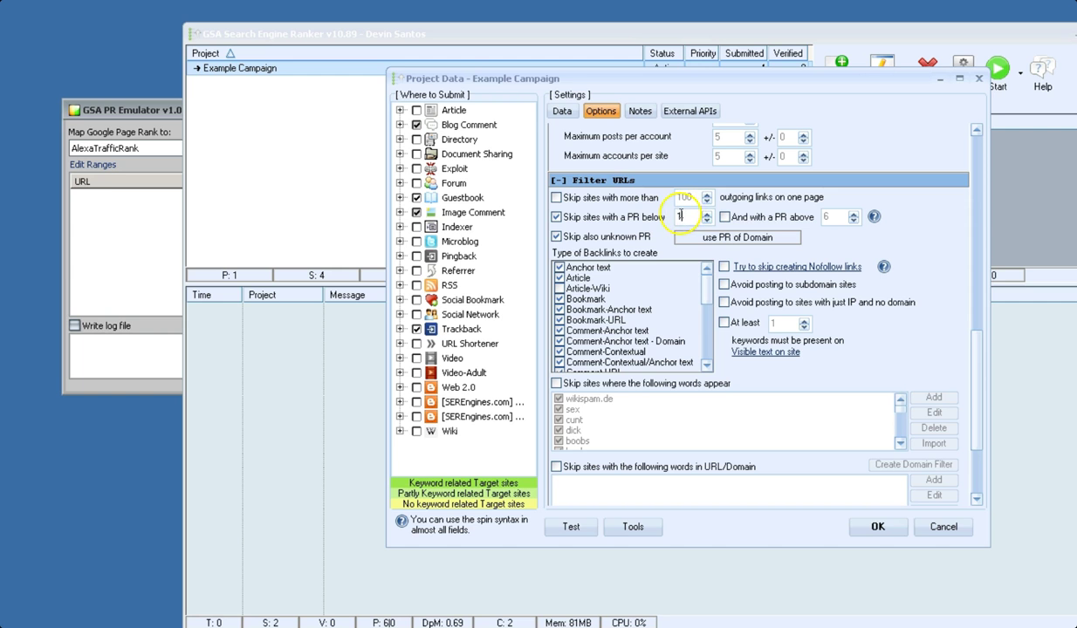
click(878, 526)
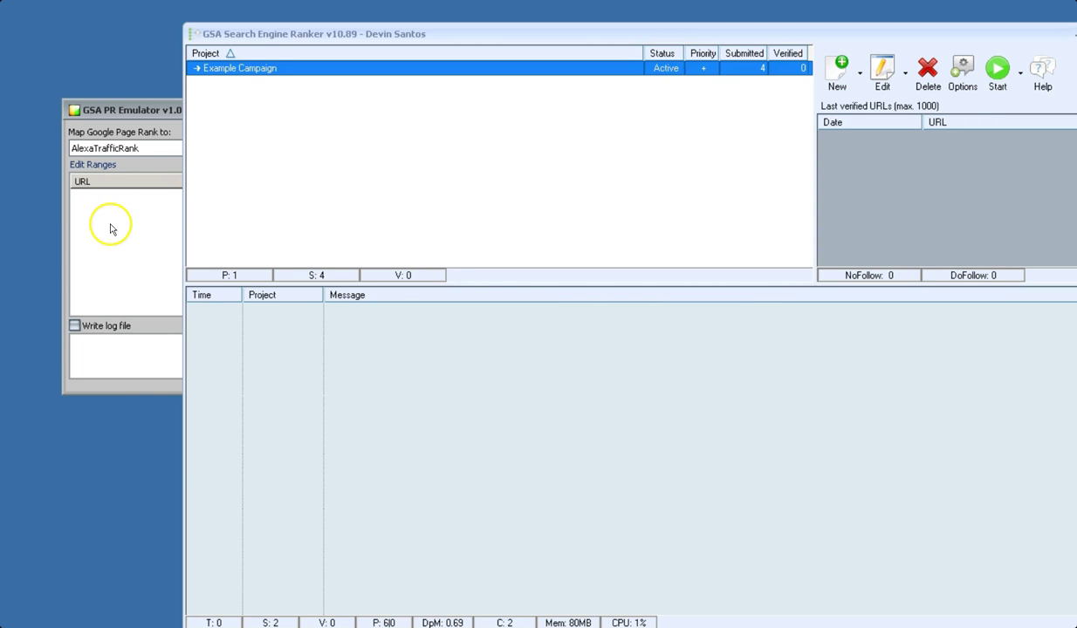
Start the Example Campaign run in GSA Search Engine Ranker and bring GSA PR Emulator to the front
click(108, 220)
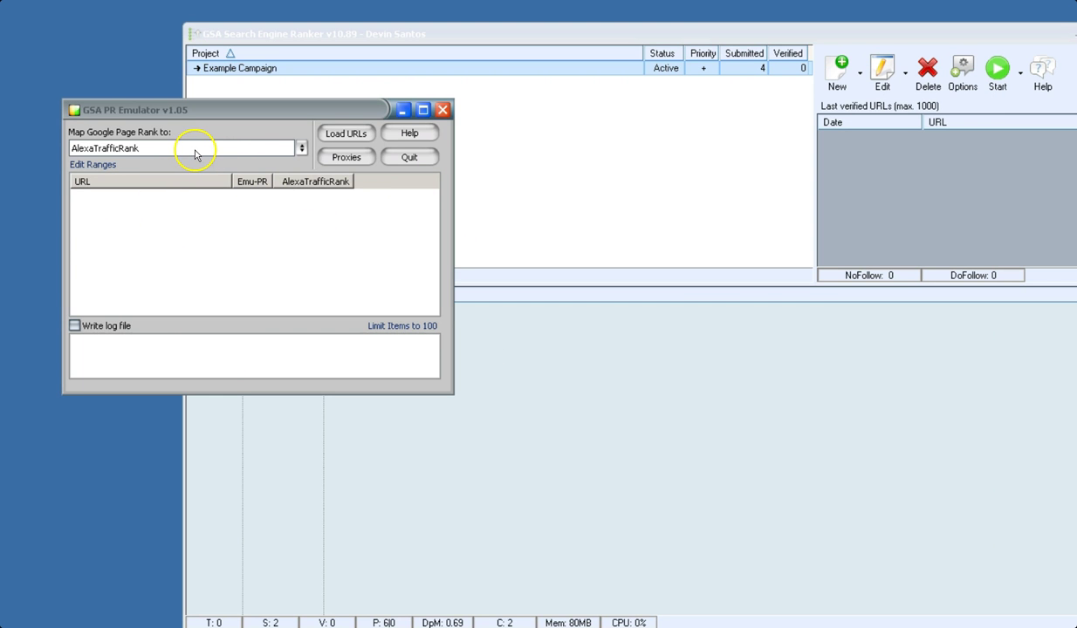
click(997, 78)
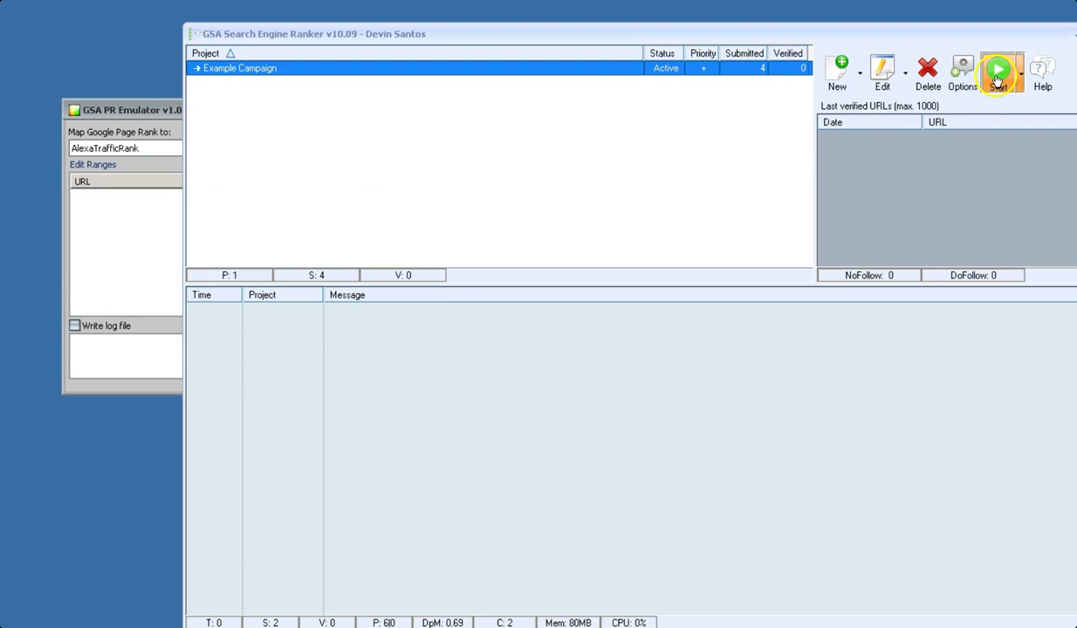
click(157, 116)
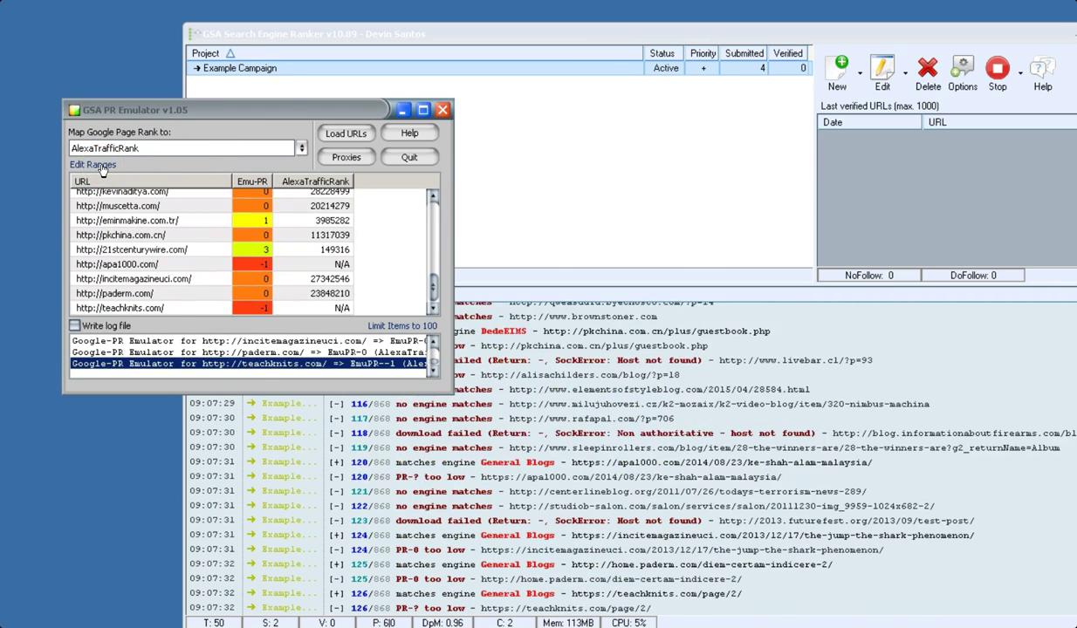
Check the AlexaTrafficRank range values without changing them, and stop the Search Engine Ranker run
click(105, 166)
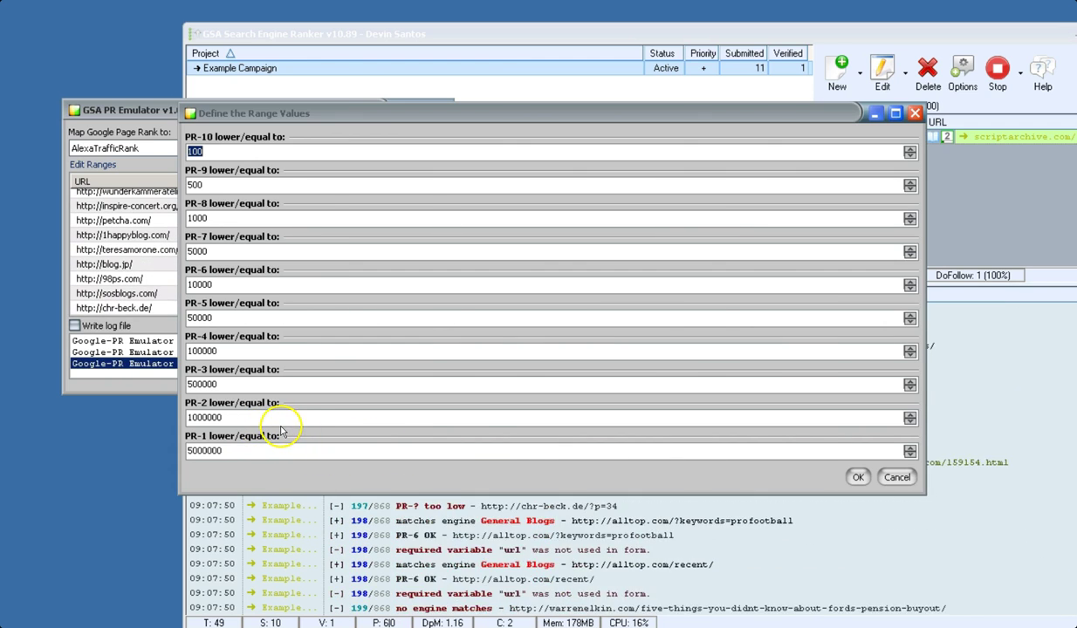
click(897, 477)
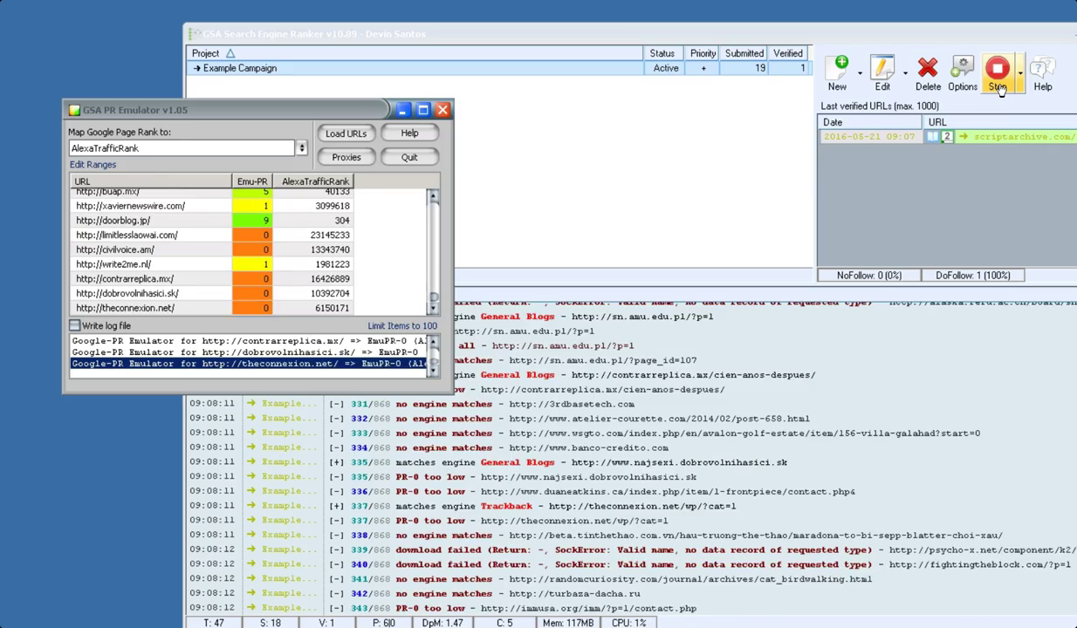
click(1000, 90)
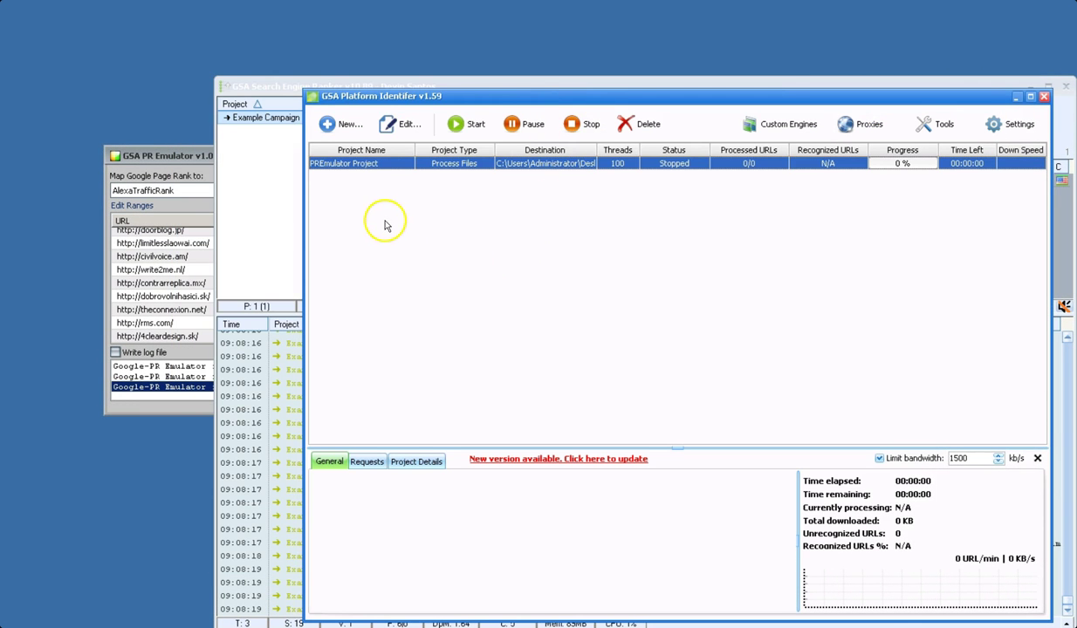
Review the PREmulator Project settings in GSA Platform Identifier, including the skip-sites-below-PR filter, and leave them unchanged
click(402, 127)
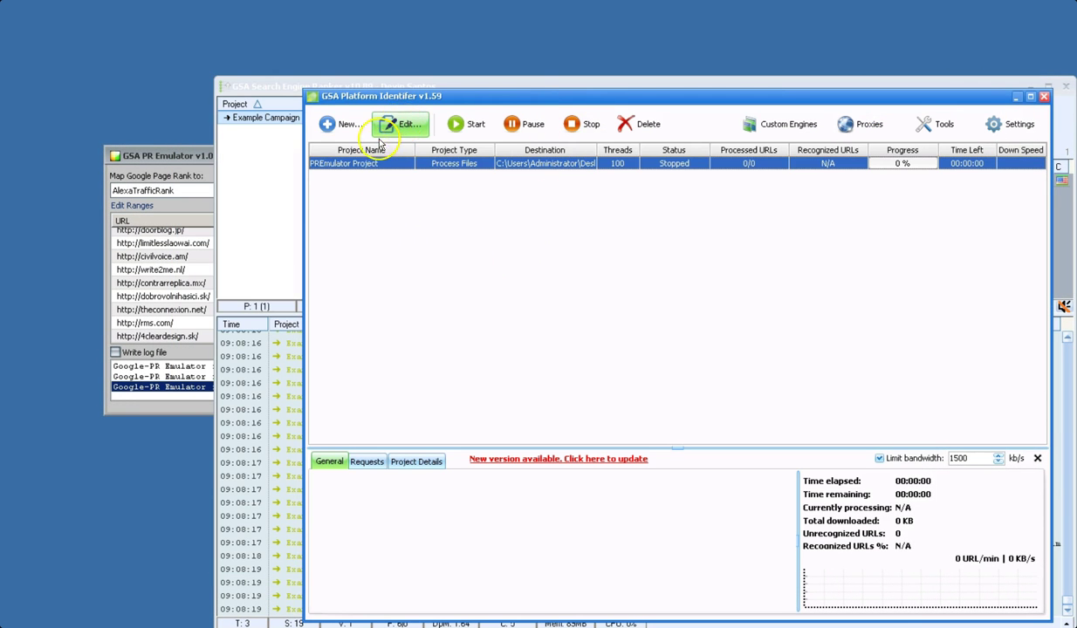
click(400, 129)
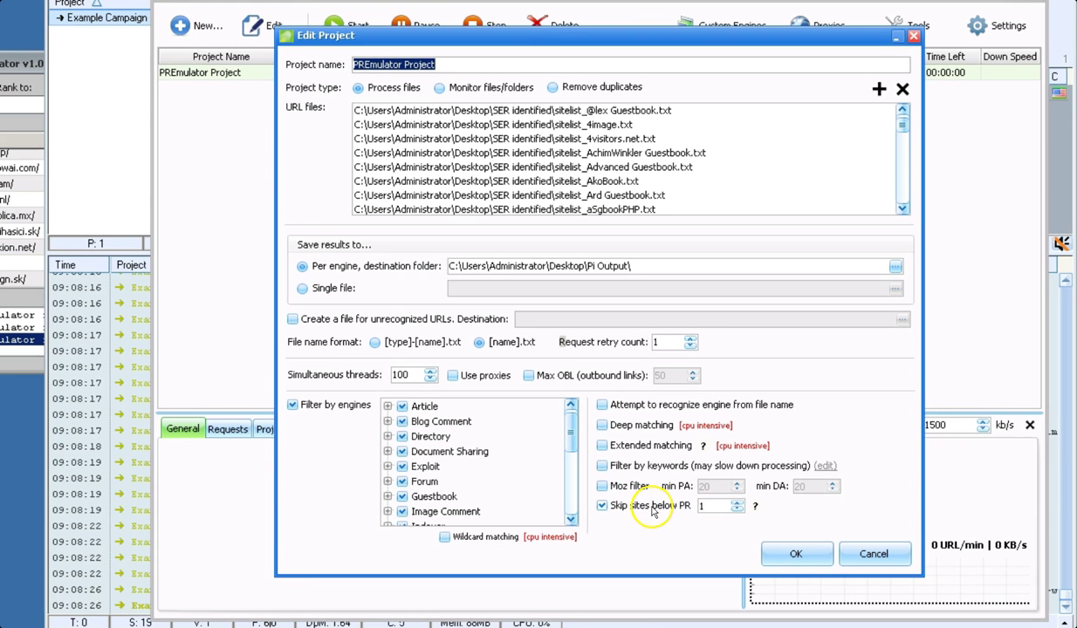
click(875, 555)
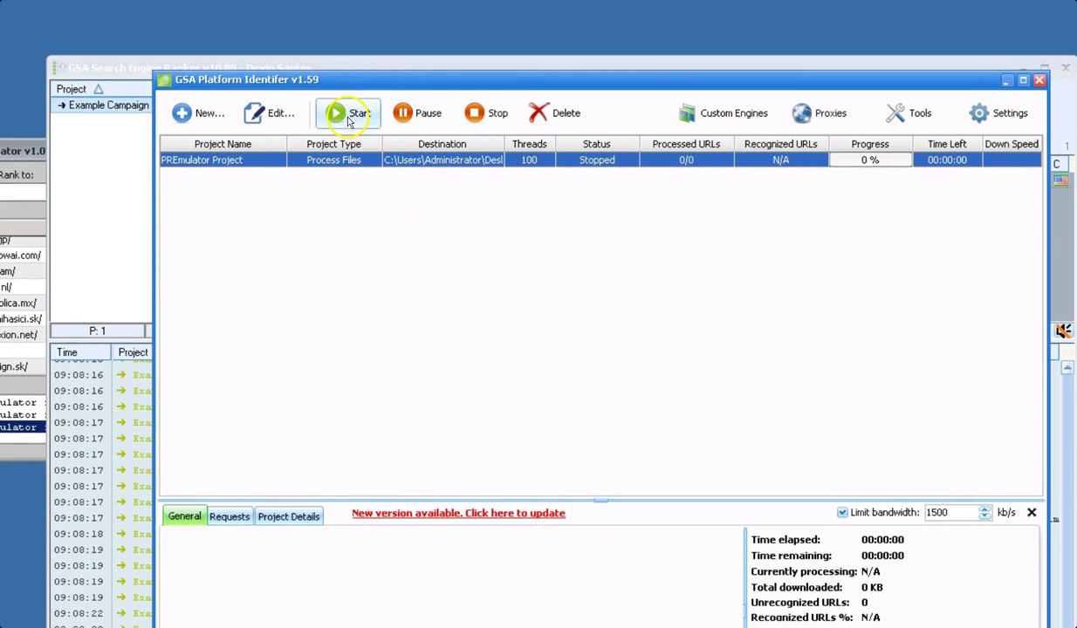
Start the PREmulator Project in Platform Identifier and switch to GSA PR Emulator to watch its lookups
click(345, 116)
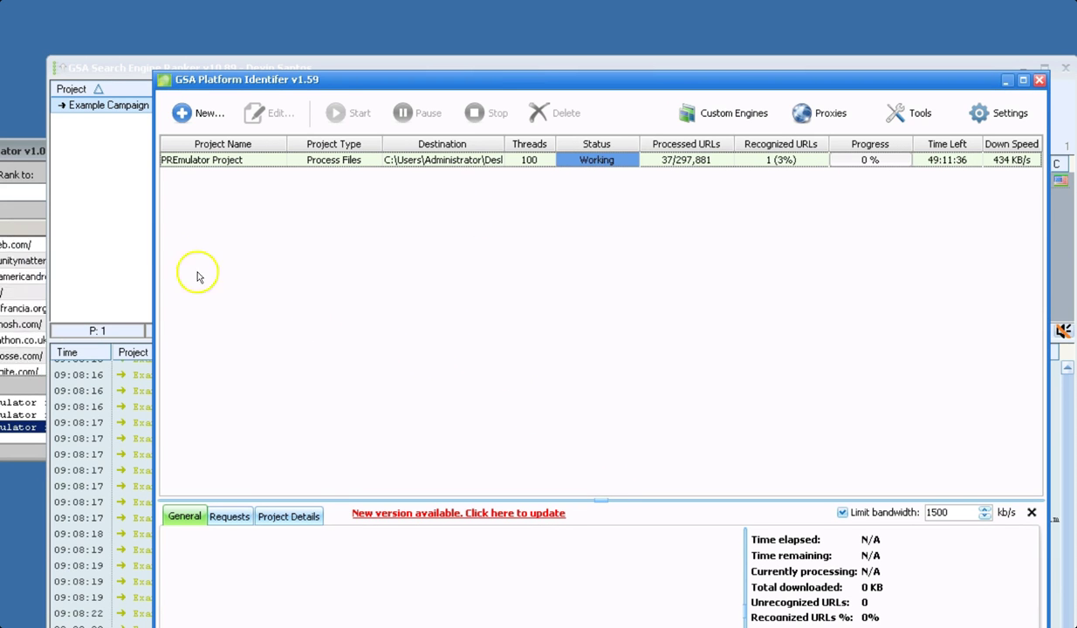
key(alt+Tab)
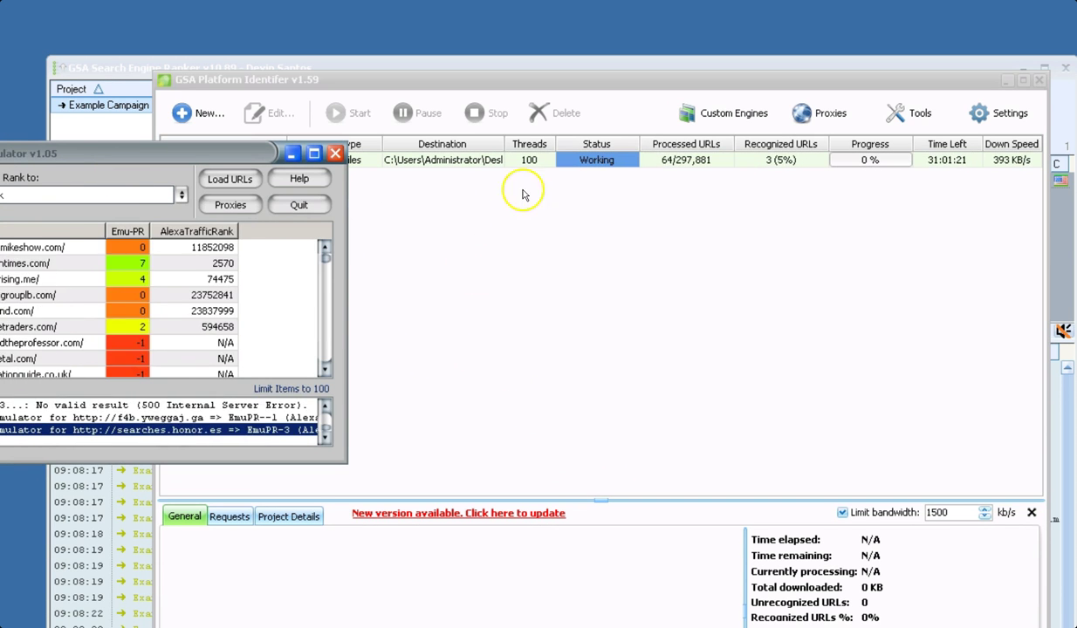
click(599, 166)
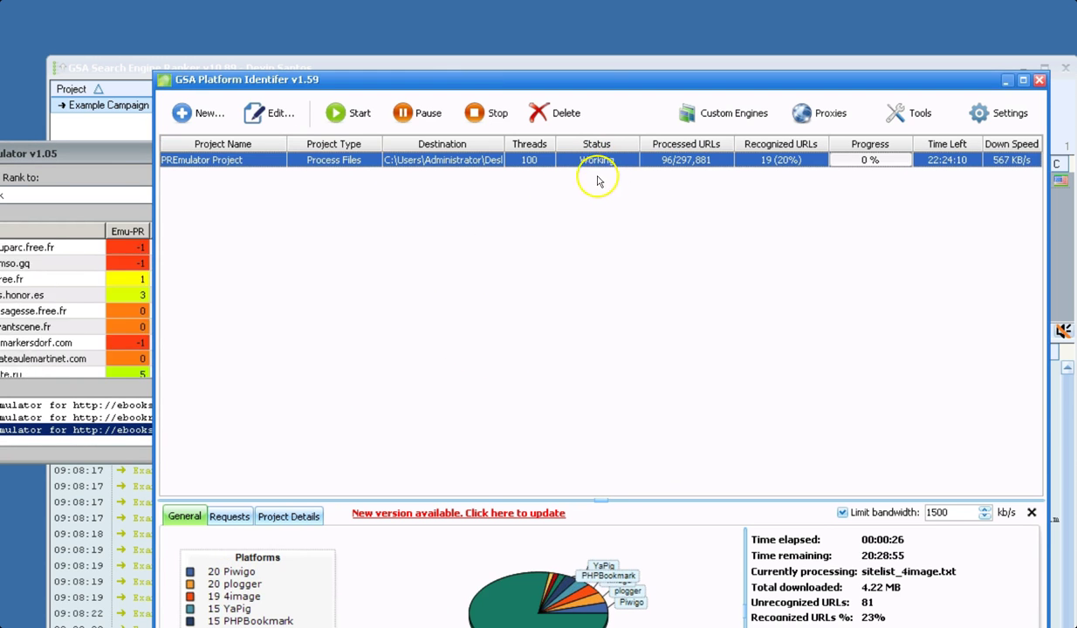
click(92, 156)
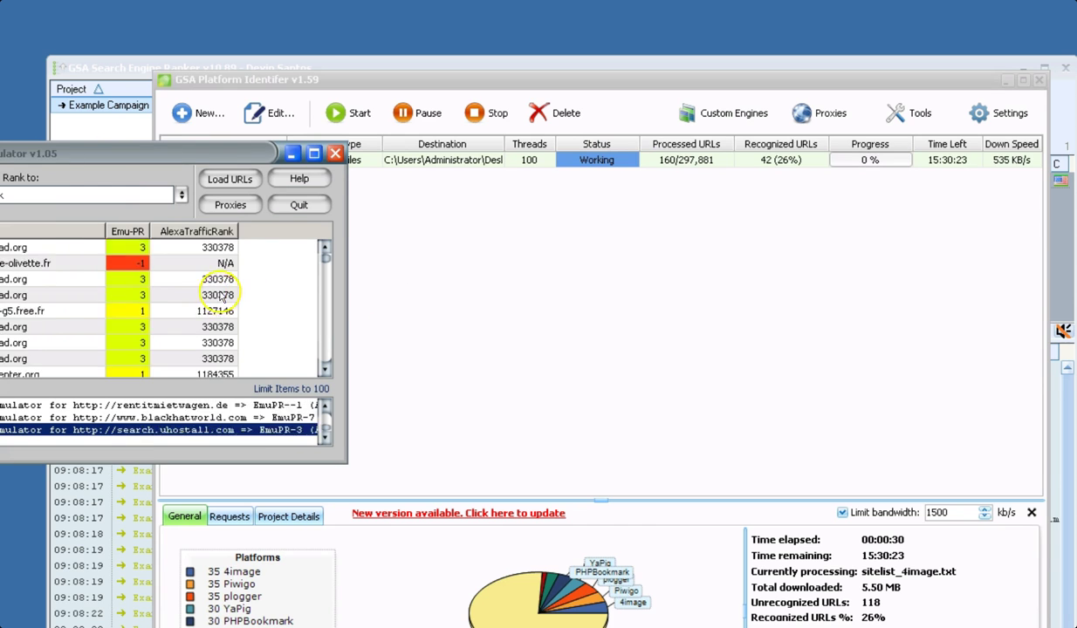
Look over the Page Rank mapping choices, keep AlexaTrafficRank, and reposition the PR Emulator window to view the incoming results
click(140, 193)
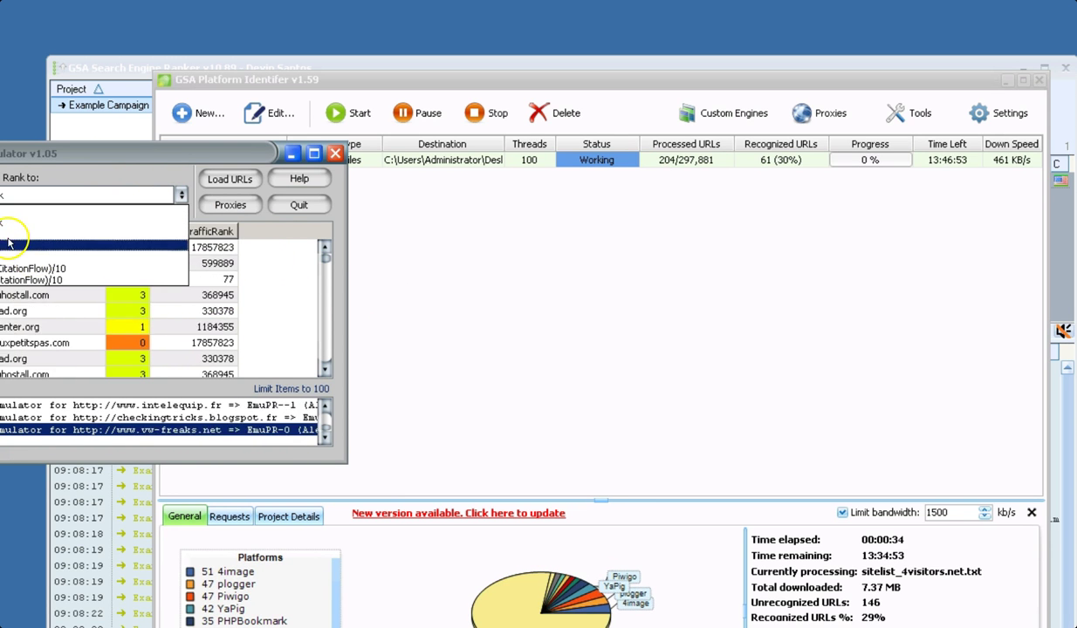
click(126, 172)
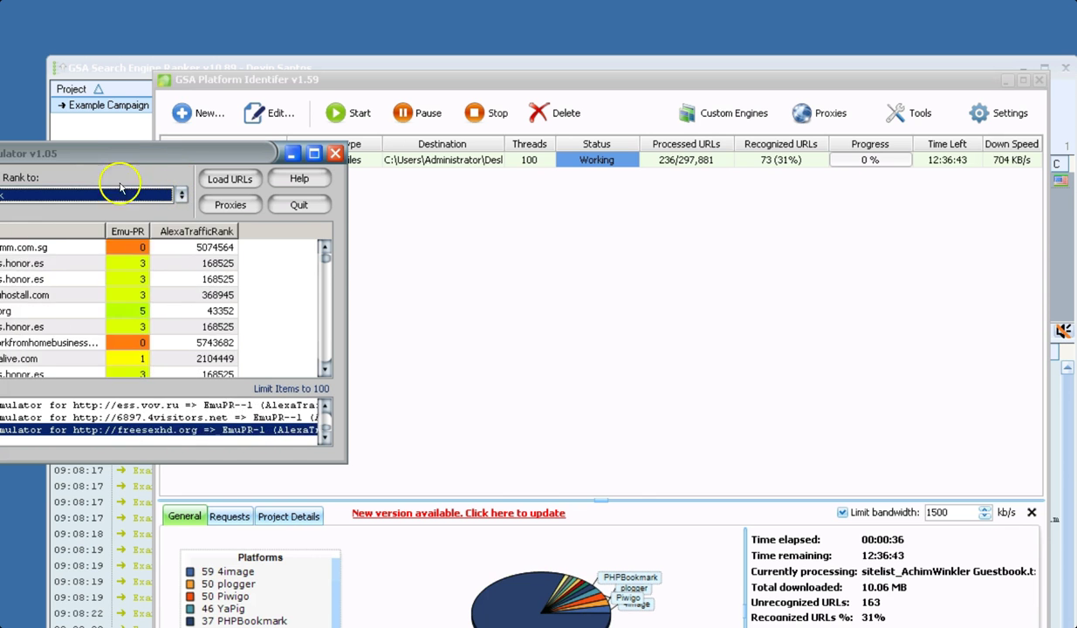
drag(88, 157, 257, 192)
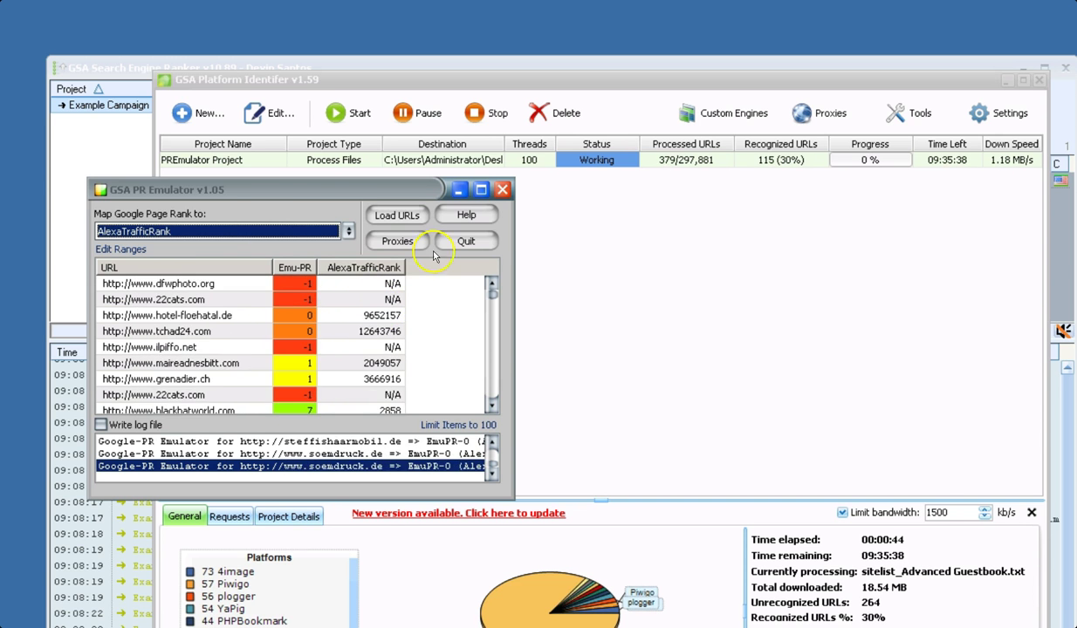
drag(306, 186, 59, 211)
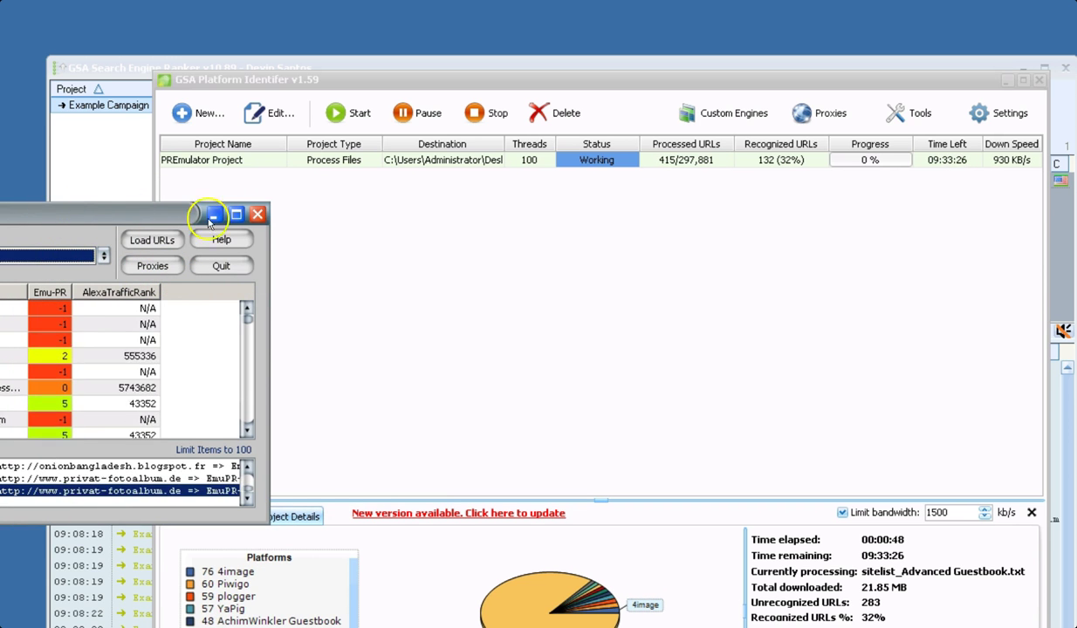
drag(229, 211, 131, 199)
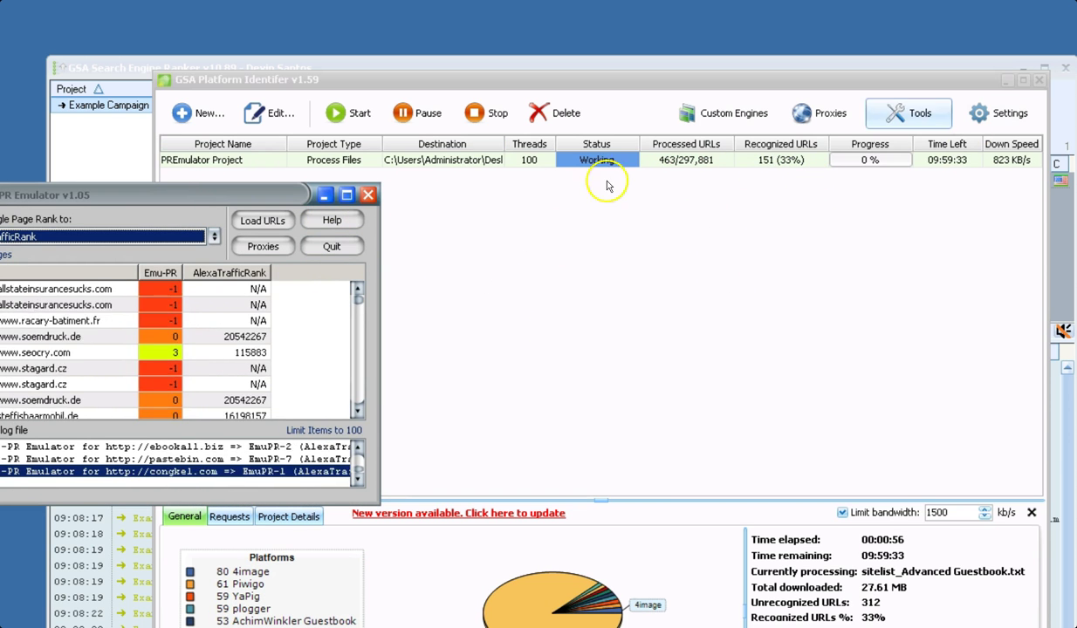
Stop the PREmulator Project in Platform Identifier and return to GSA PR Emulator
click(484, 112)
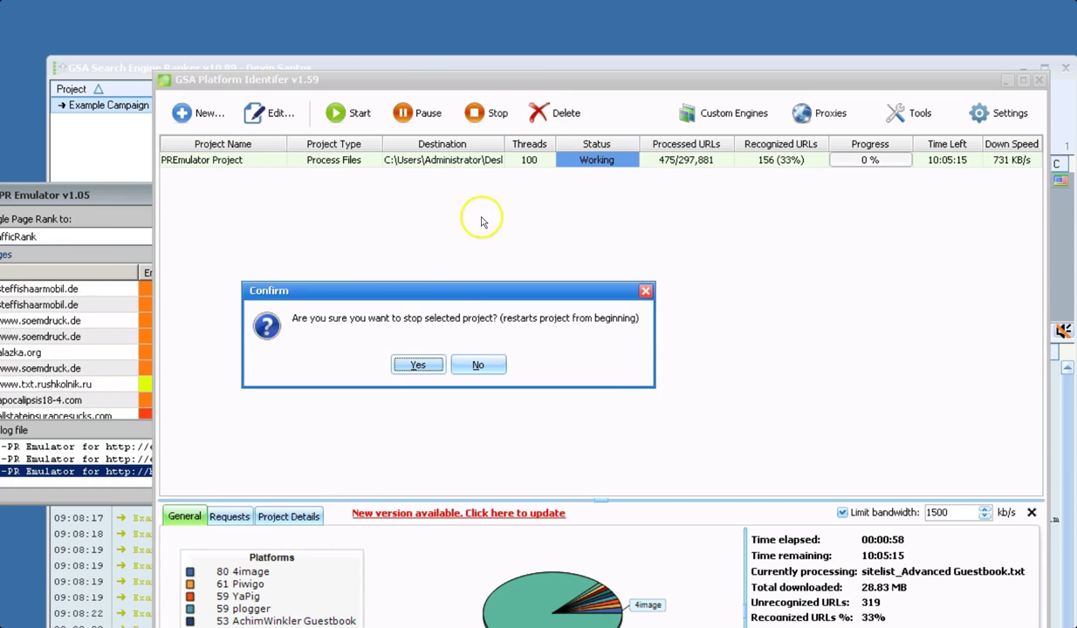
click(420, 365)
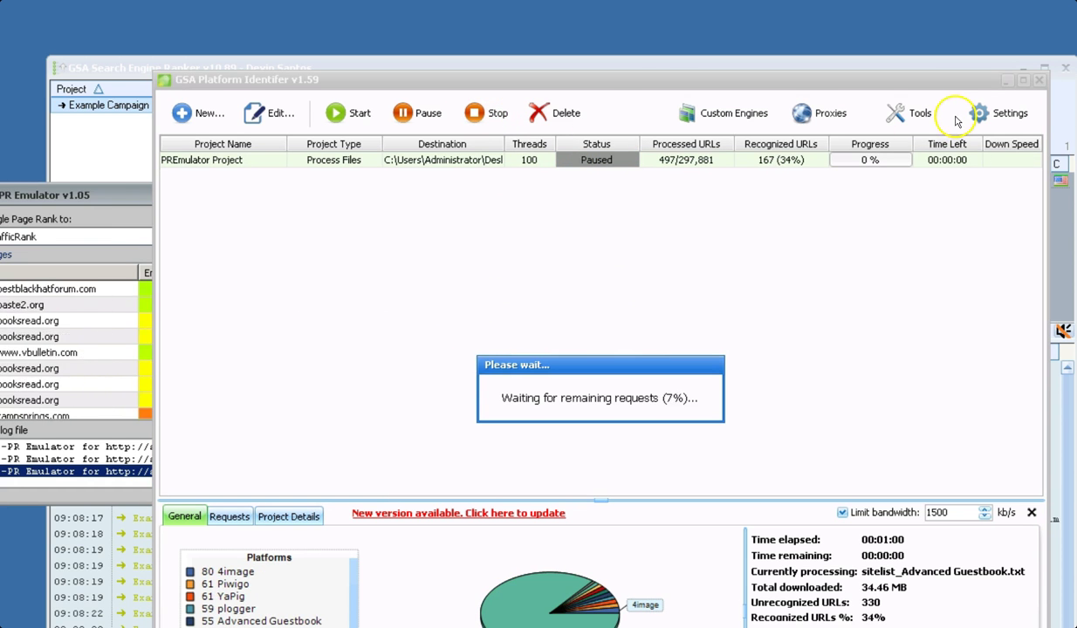
click(106, 196)
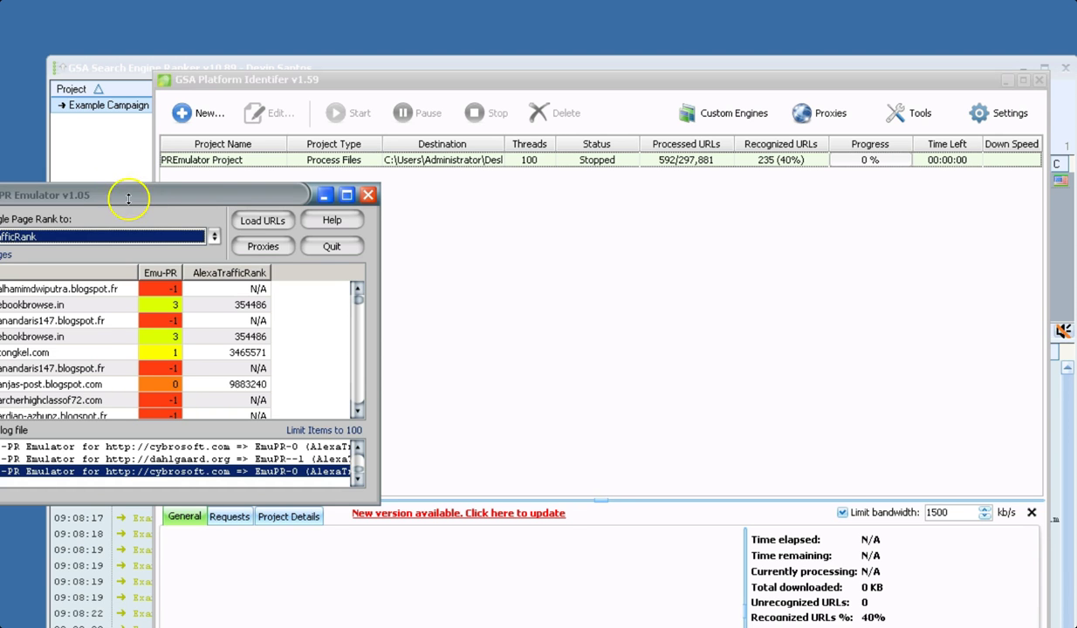
Open the settings for loading a URL file in PR Emulator and place both windows in full view
drag(100, 202, 259, 65)
click(419, 89)
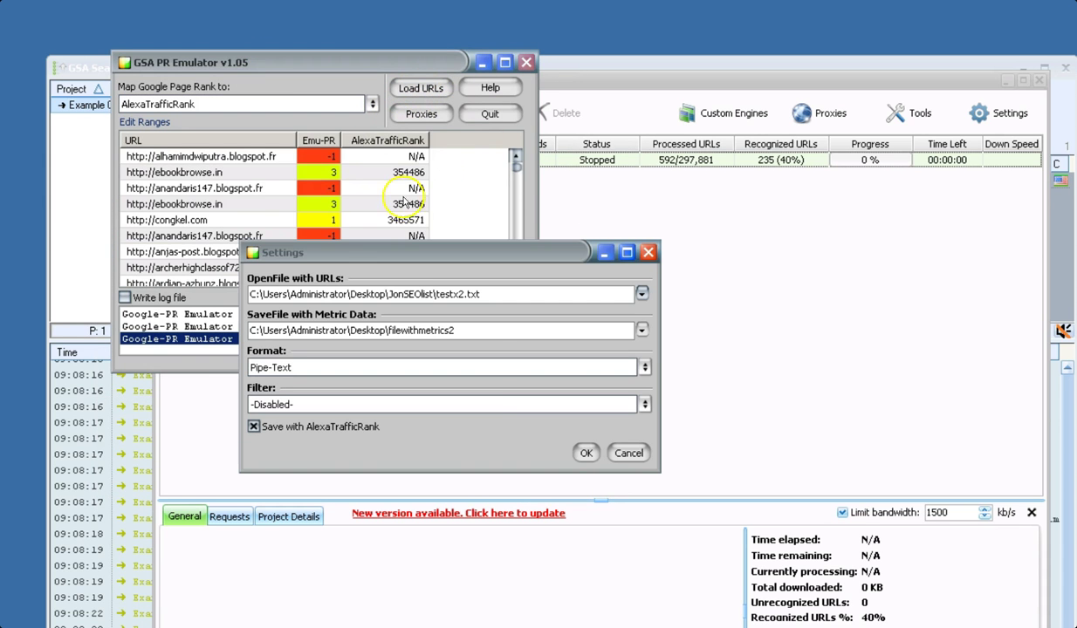
drag(335, 259, 192, 143)
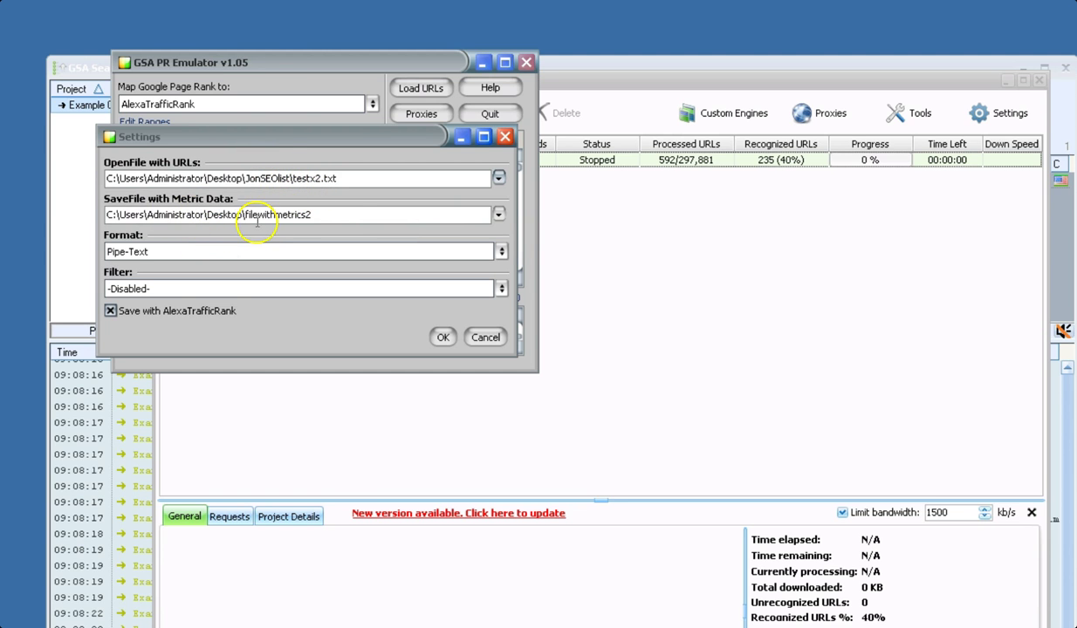
Look over the output format and PR filter choices for the URL file, keeping Pipe-Text and -Disabled-, and dismiss the settings without loading
click(193, 253)
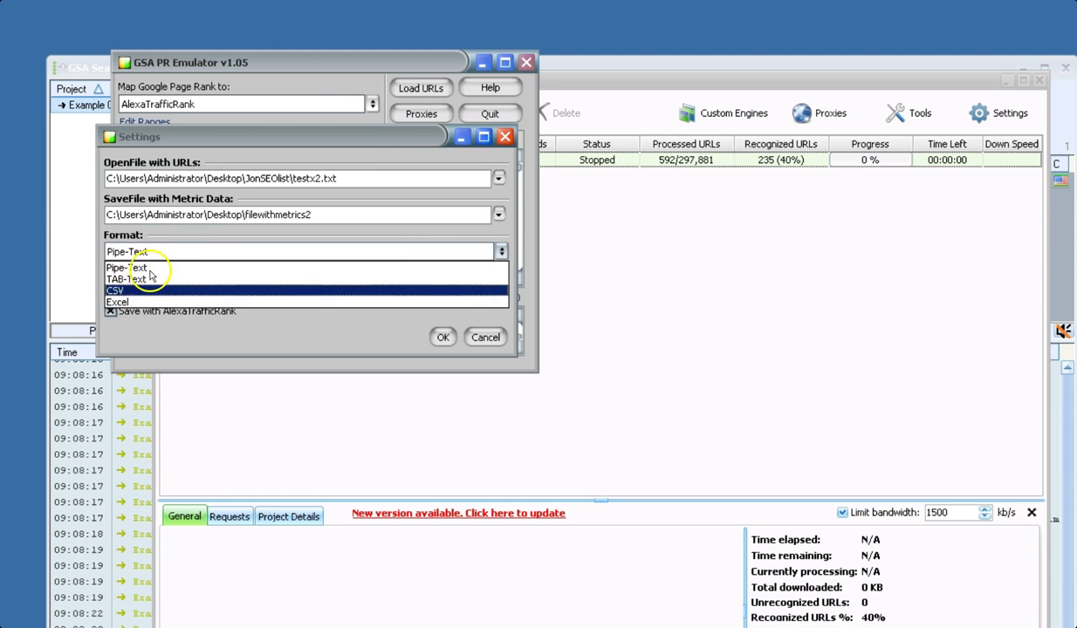
click(204, 248)
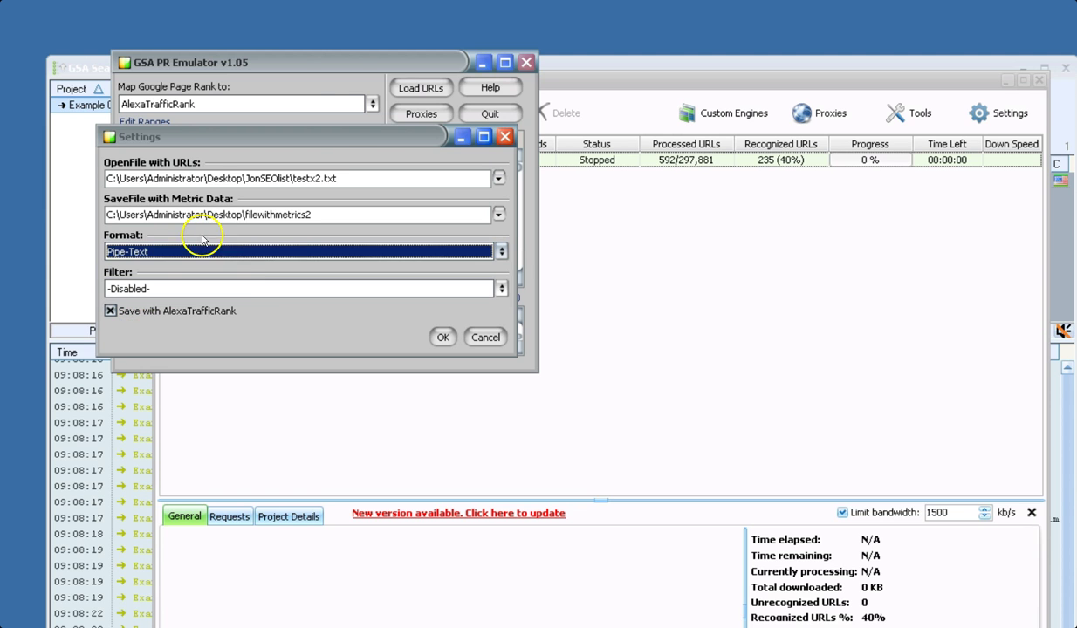
click(223, 291)
scroll(164, 353, down, 5)
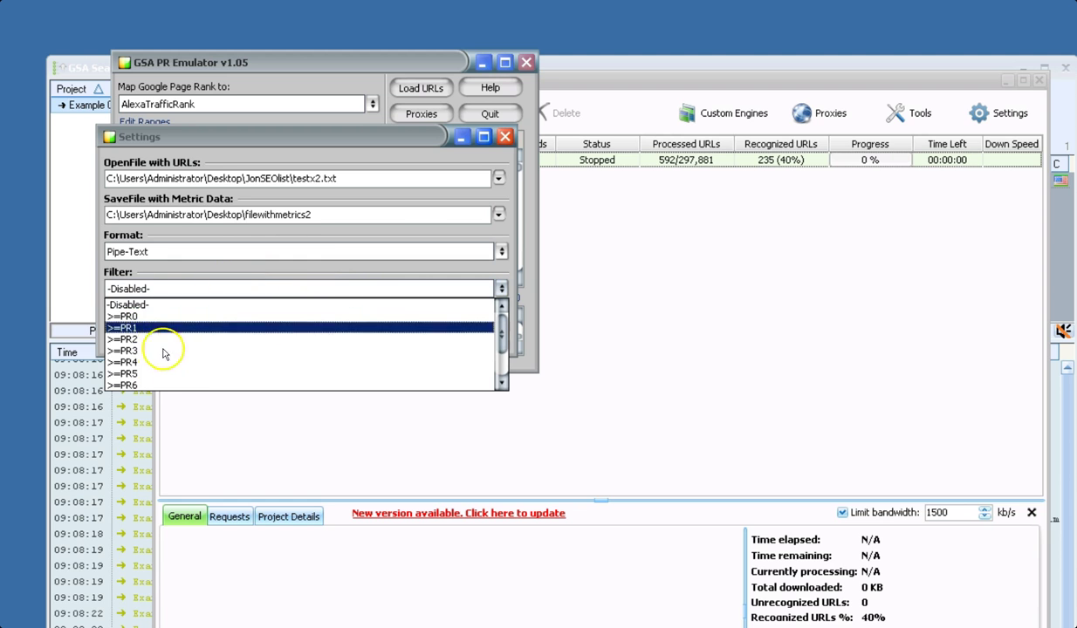
scroll(297, 336, up, 2)
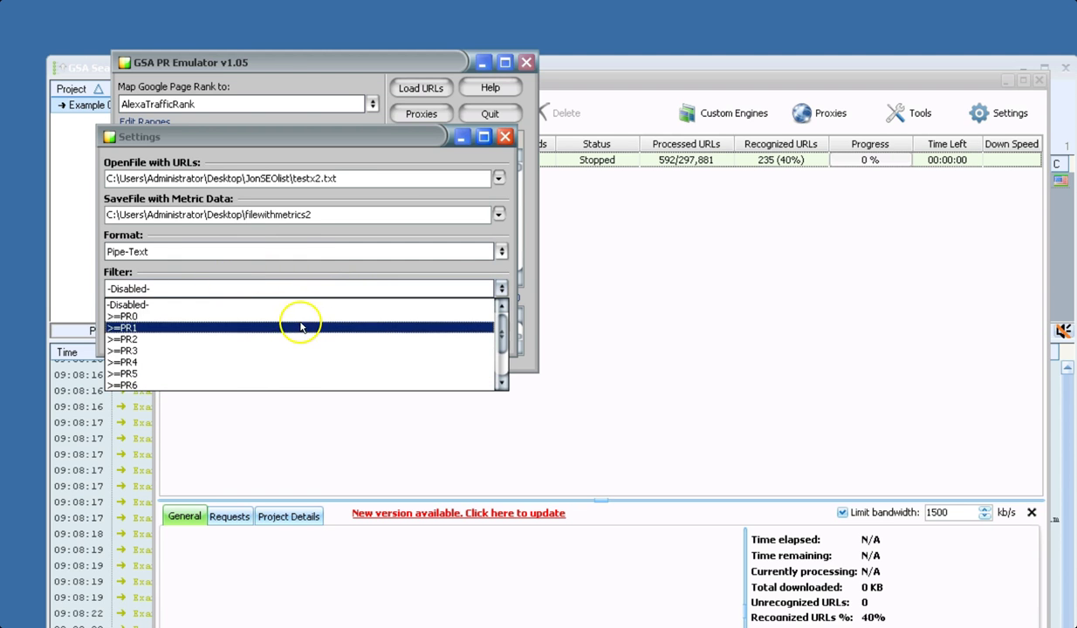
scroll(301, 338, down, 1)
scroll(219, 314, up, 1)
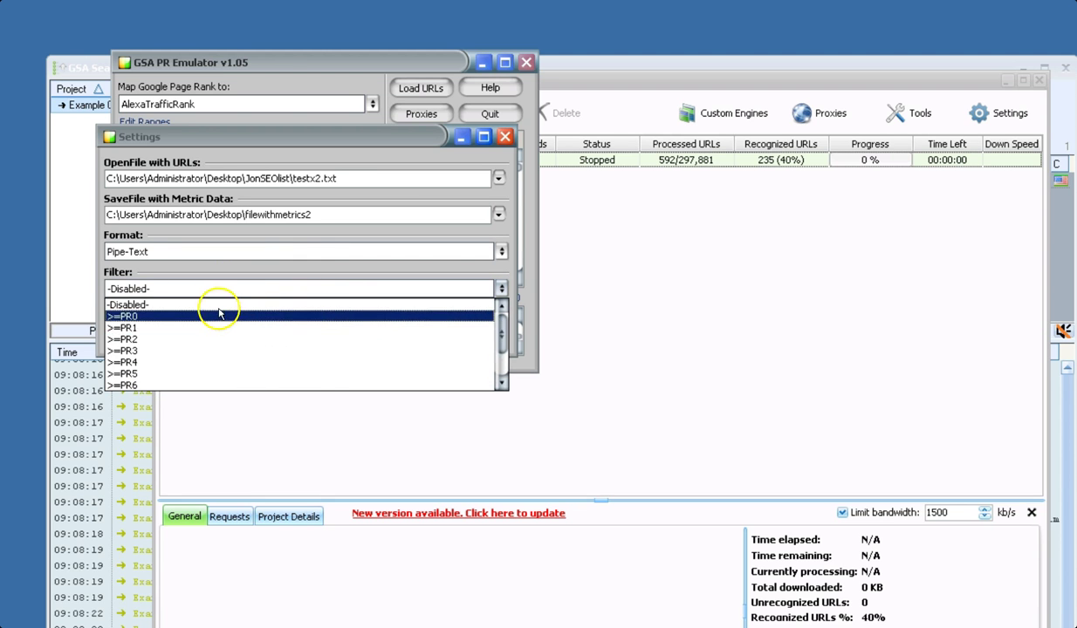
click(227, 271)
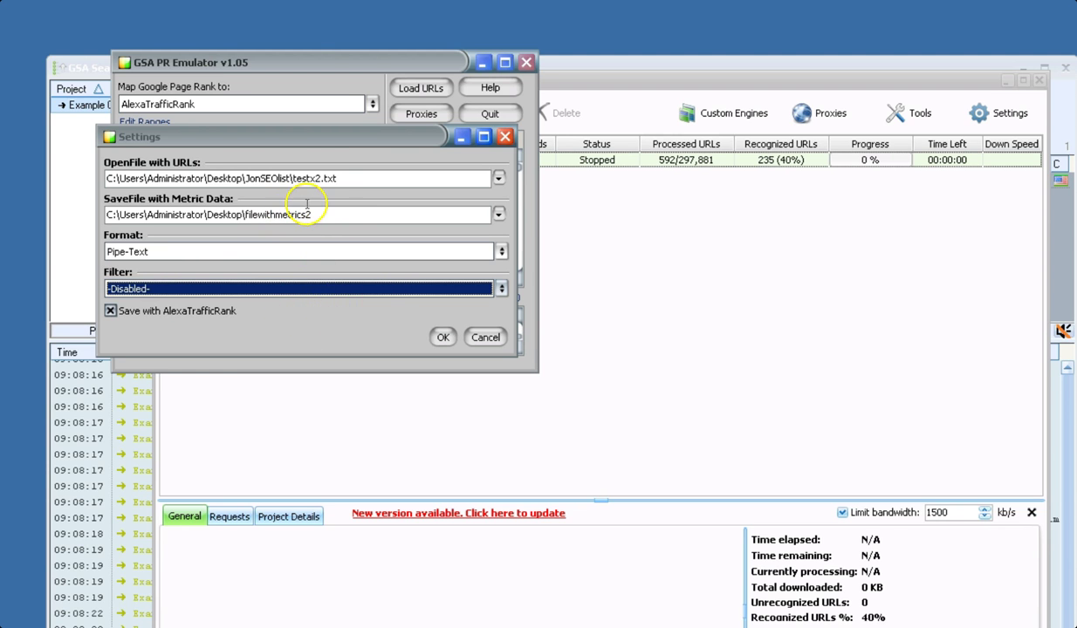
drag(298, 139, 197, 178)
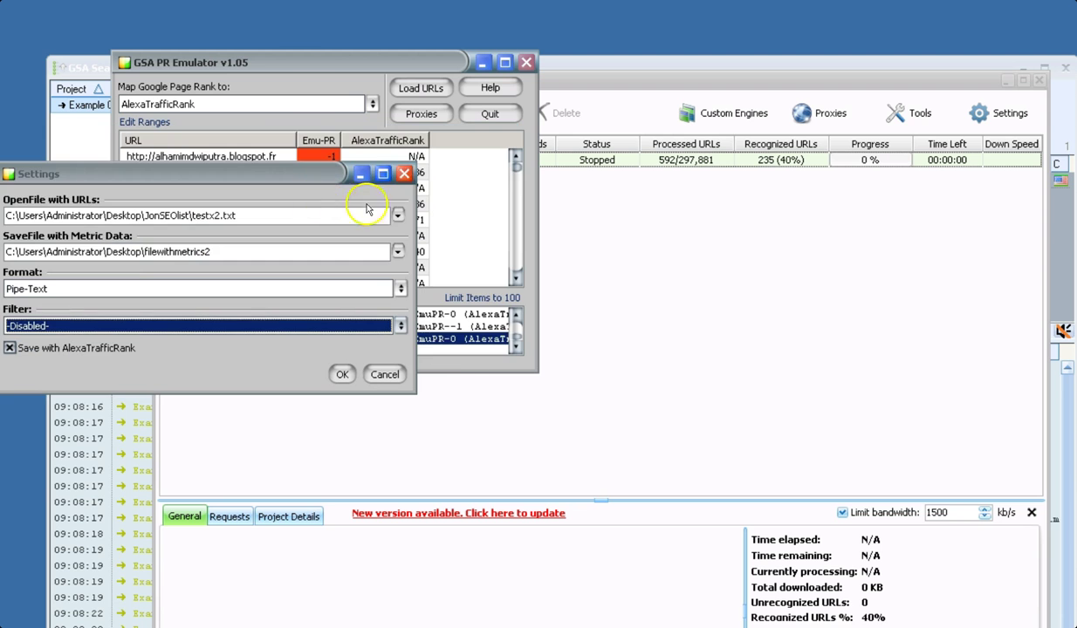
click(404, 173)
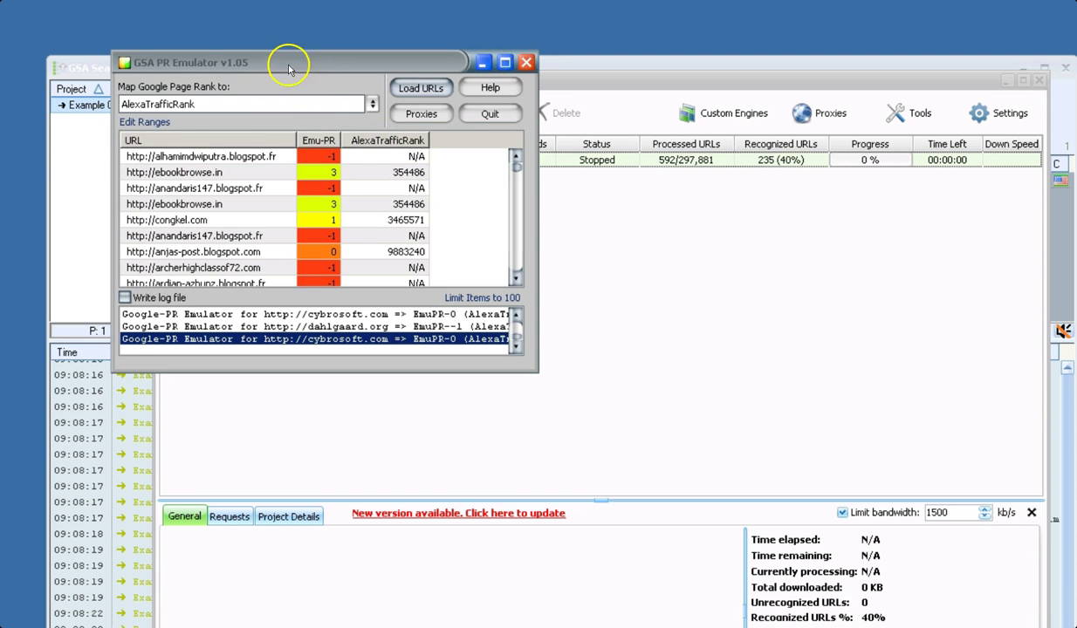
Reposition the PR Emulator window and look over its help options
drag(288, 64, 194, 128)
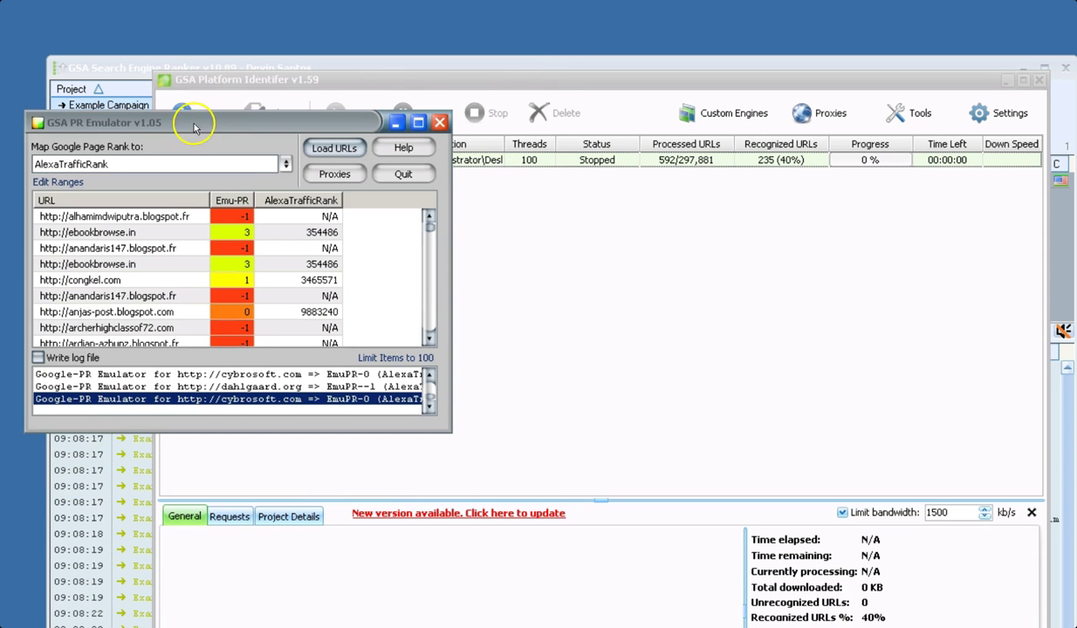
click(403, 148)
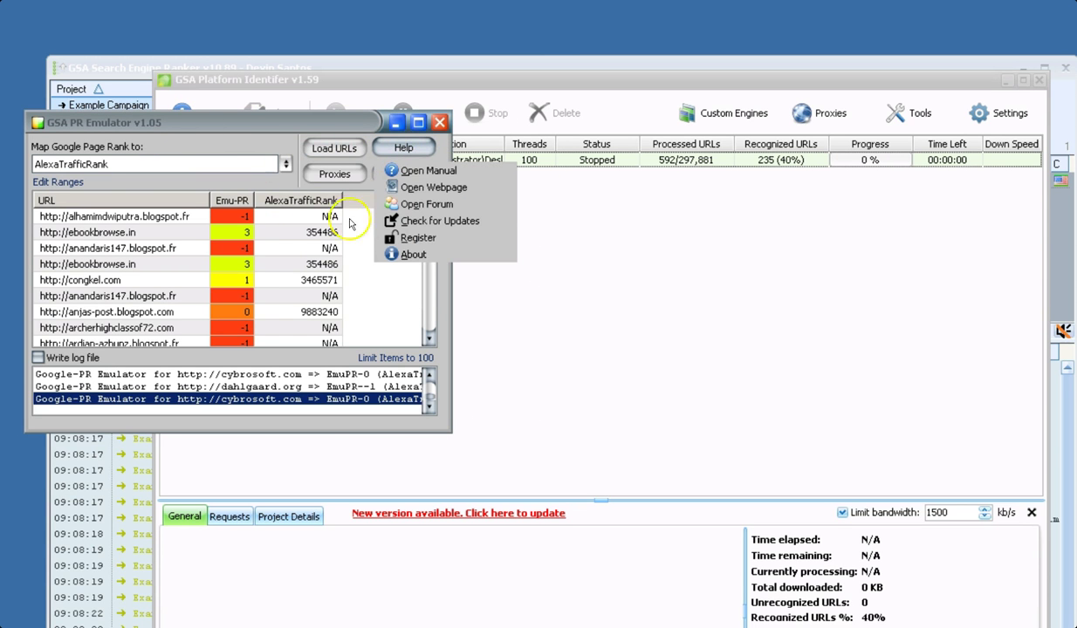